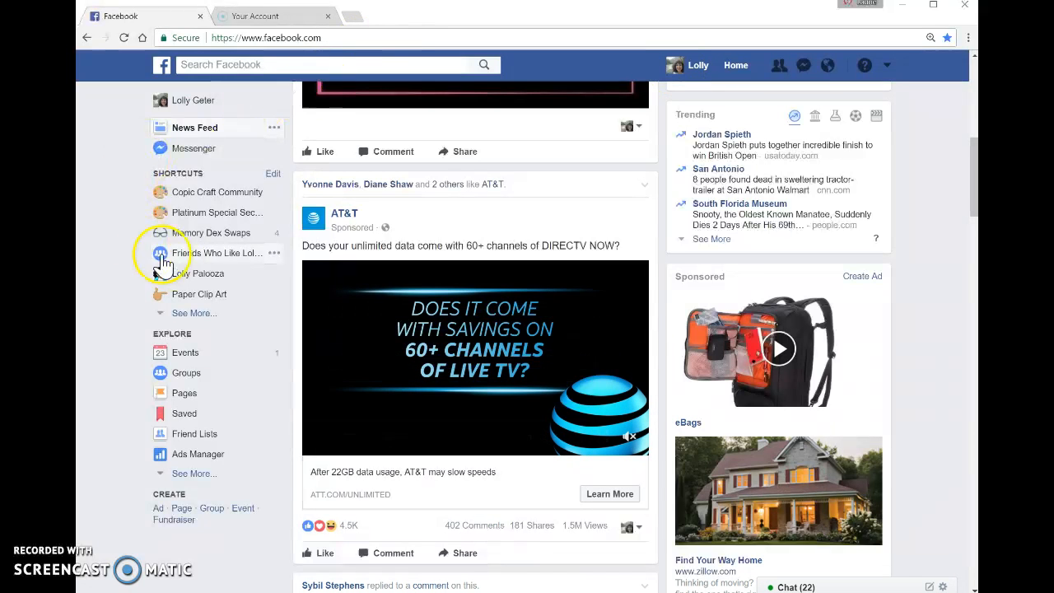
Look over the Lolly Palooza page and return to the news feed.
click(196, 276)
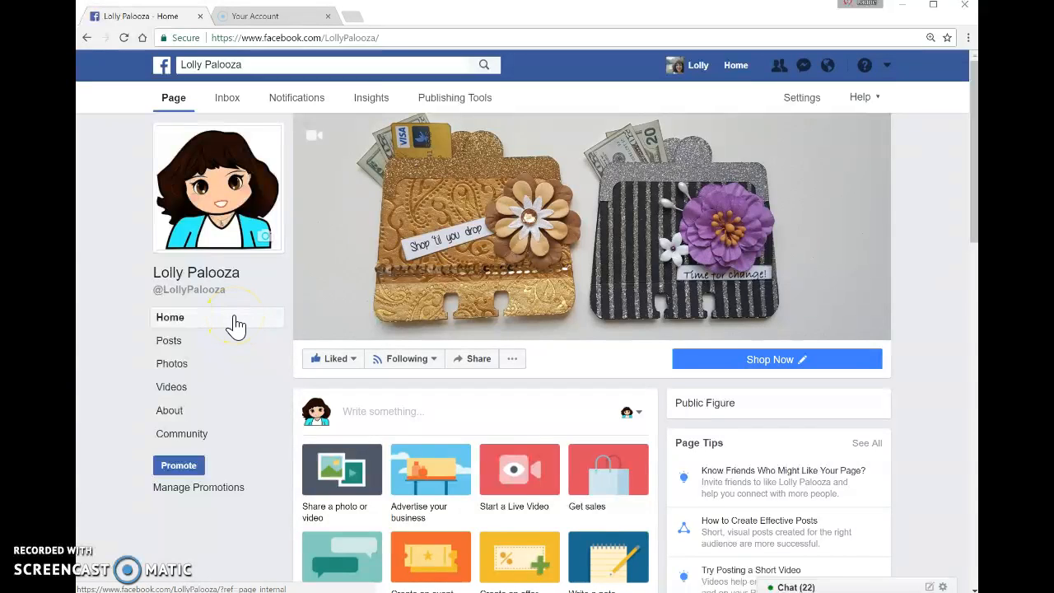
mouse_move(757, 369)
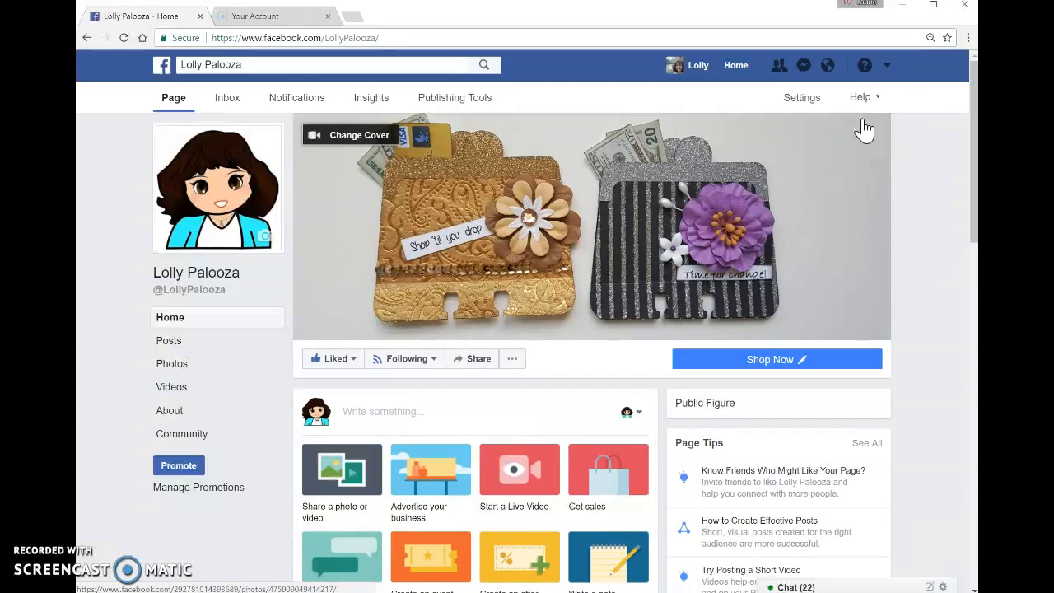
click(748, 366)
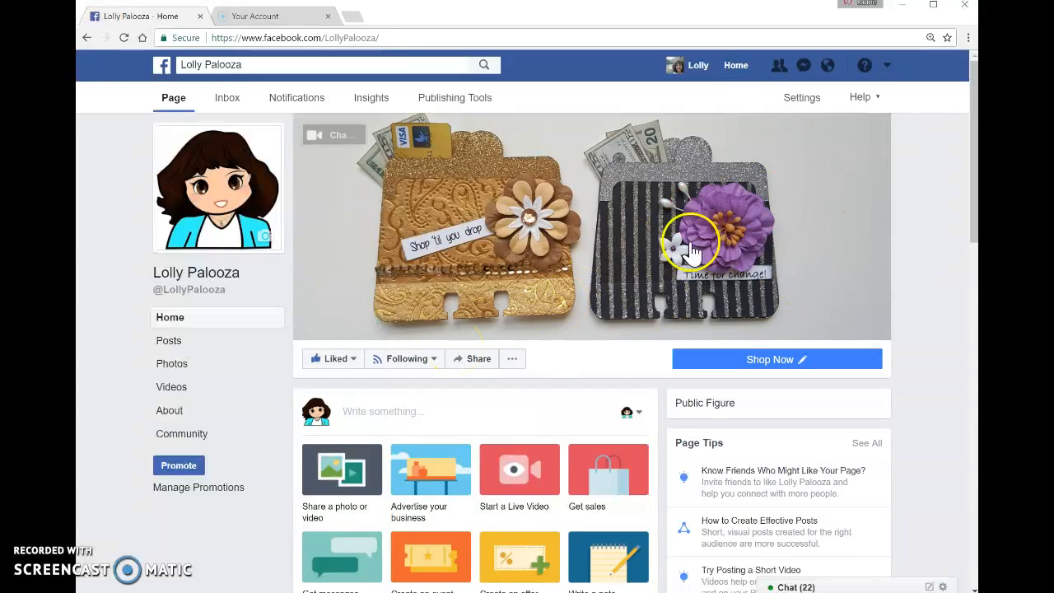
click(737, 66)
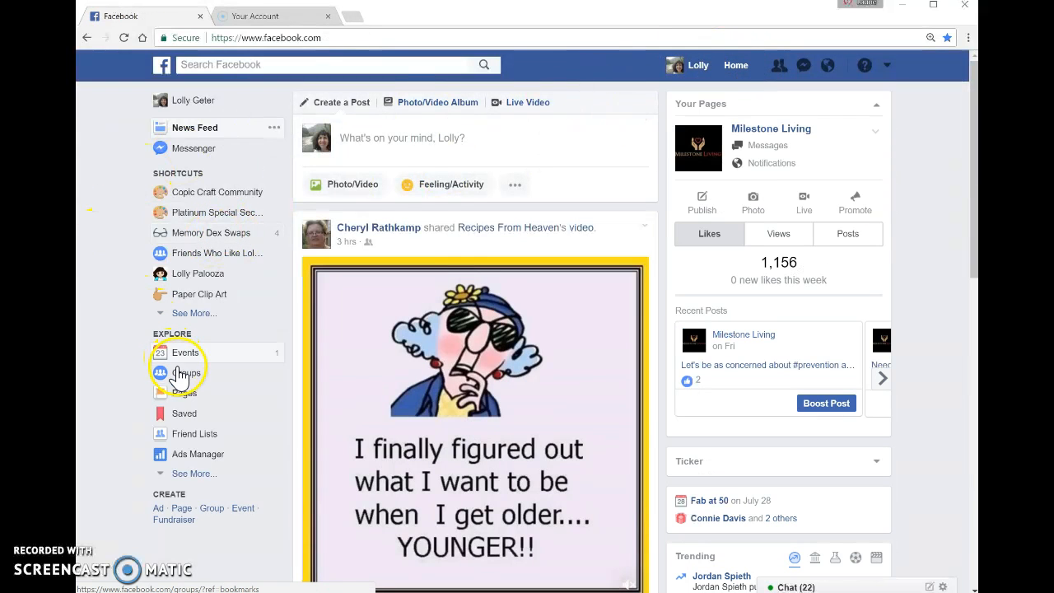
Start a new group from the Groups page and name it Journey Crafts.
click(188, 377)
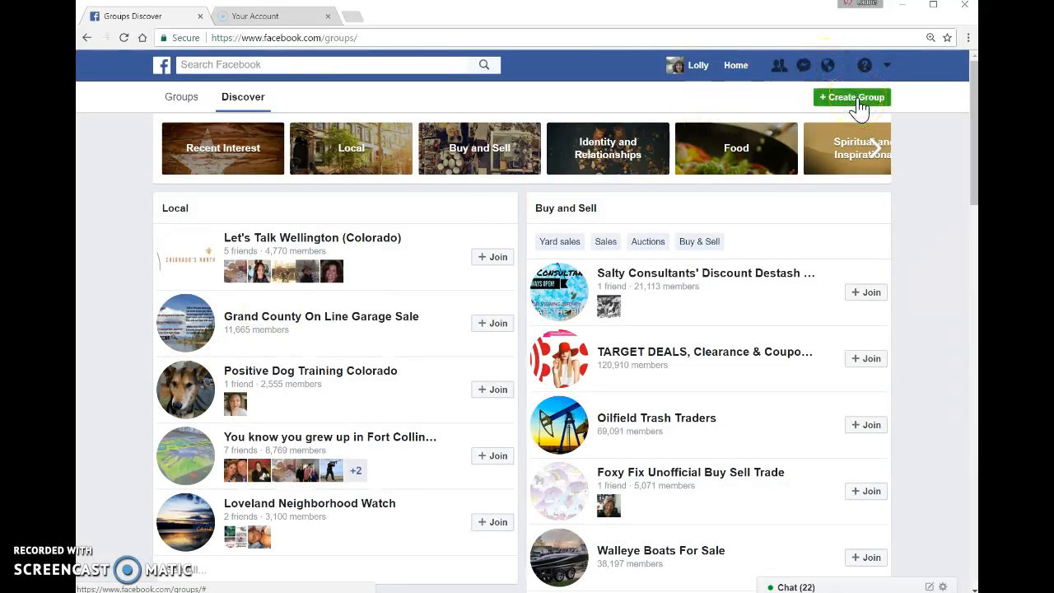
click(859, 105)
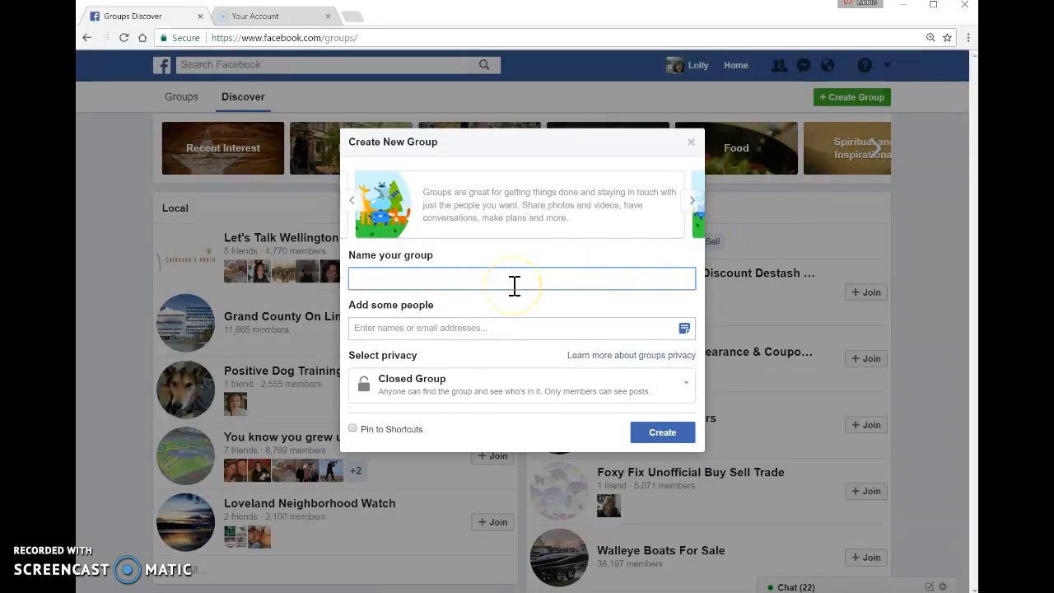
text(Journey Crafts)
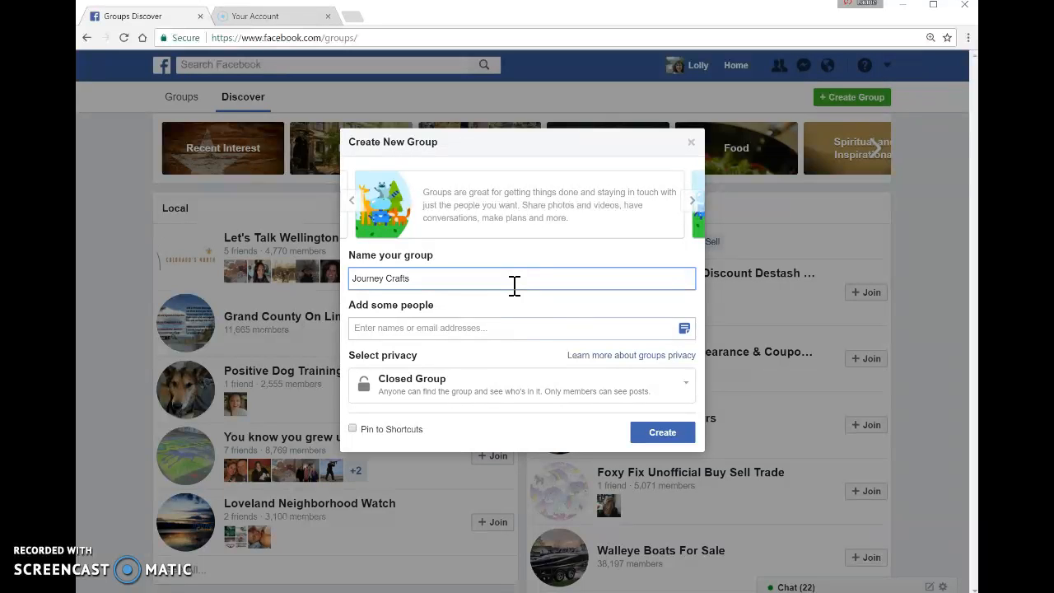
click(431, 327)
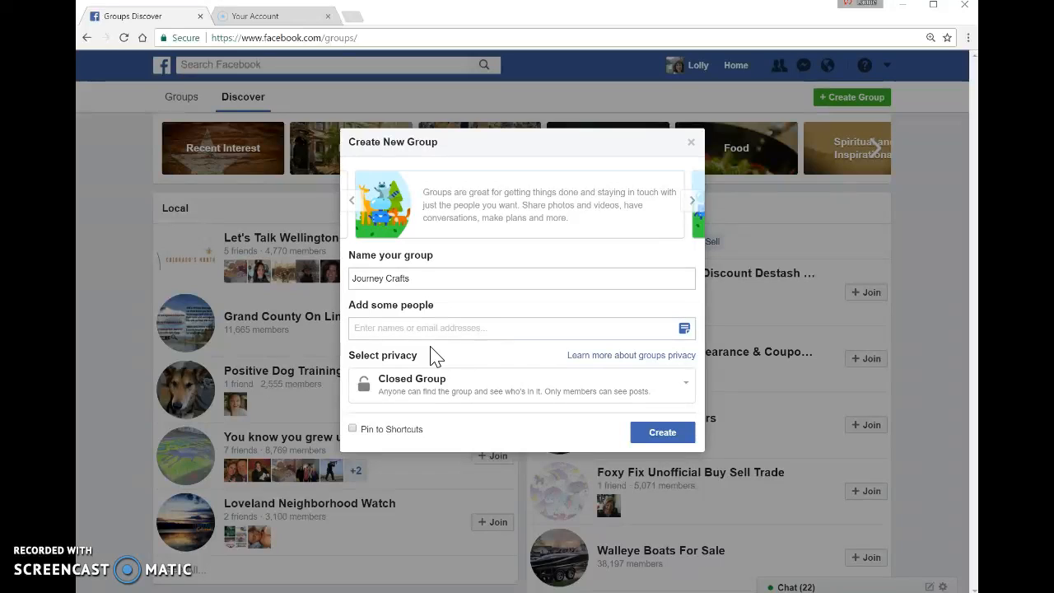
Choose Closed Group privacy with the group pinned to shortcuts, and try to create the group.
click(689, 392)
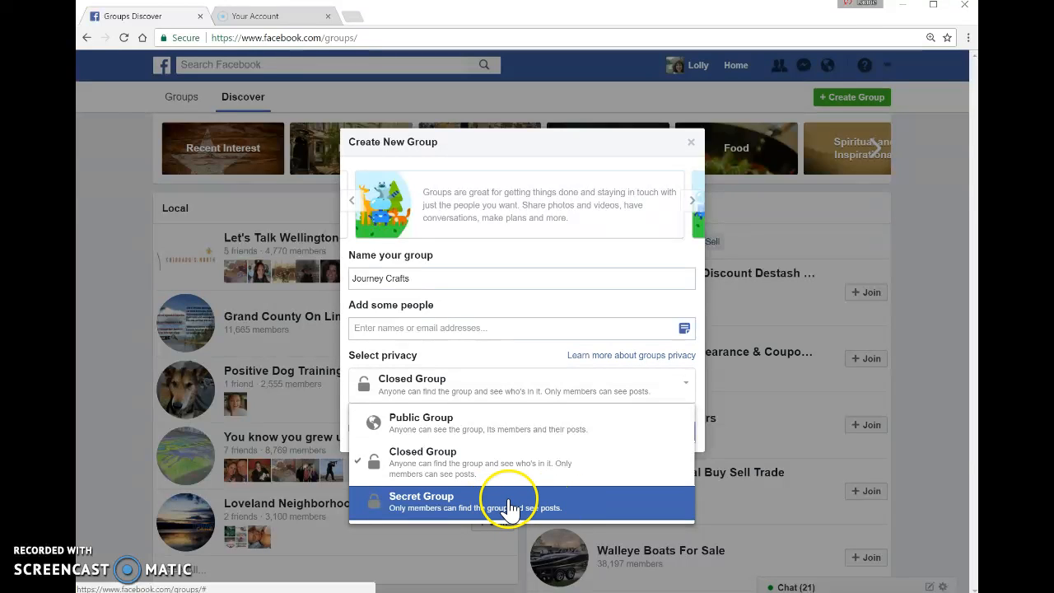
click(632, 468)
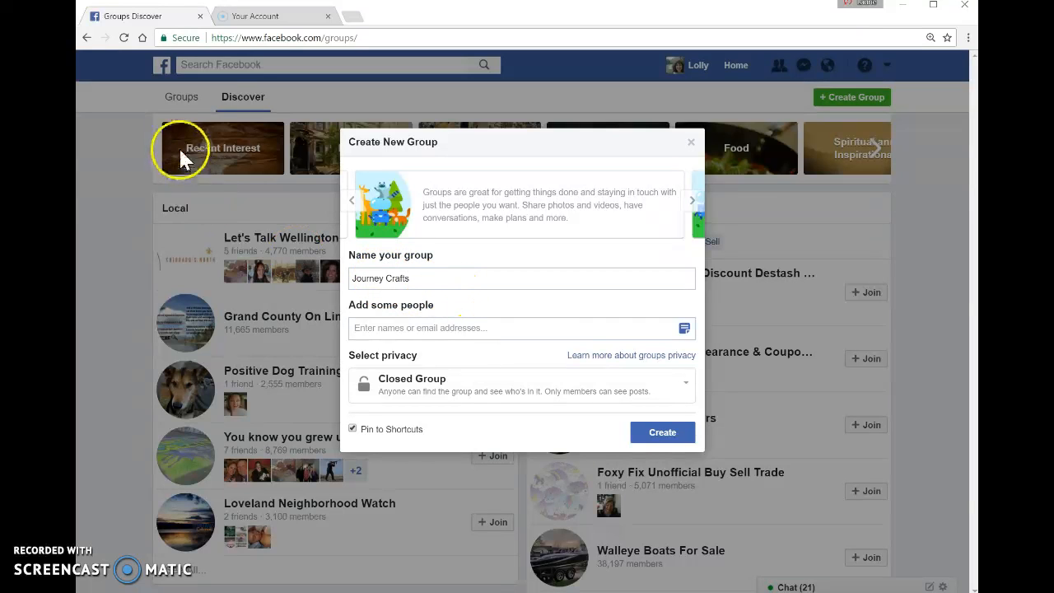
click(659, 434)
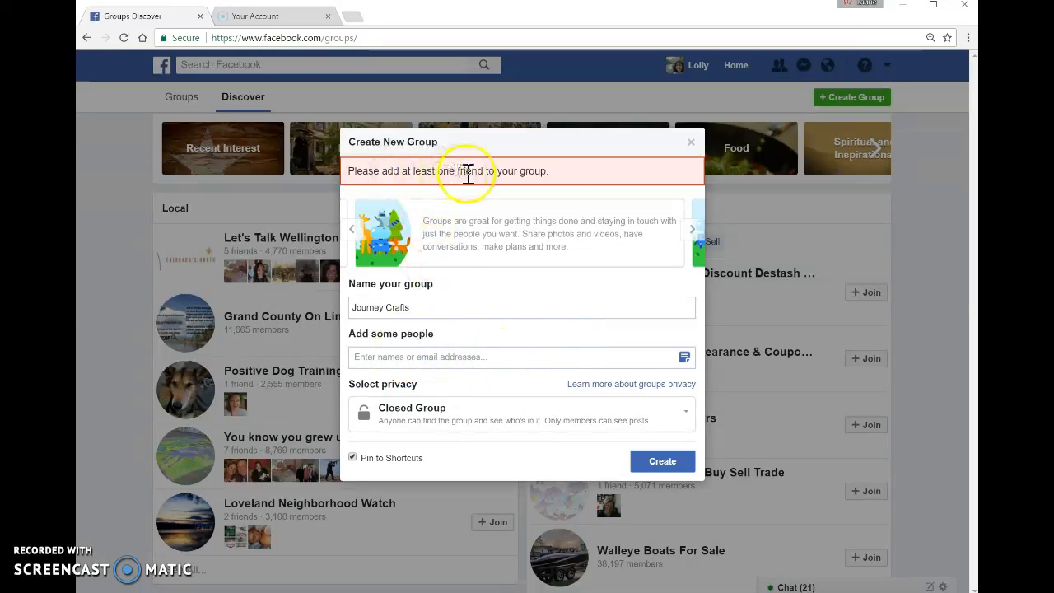
Search for a friend by first name and add the matching person to the new group.
click(437, 357)
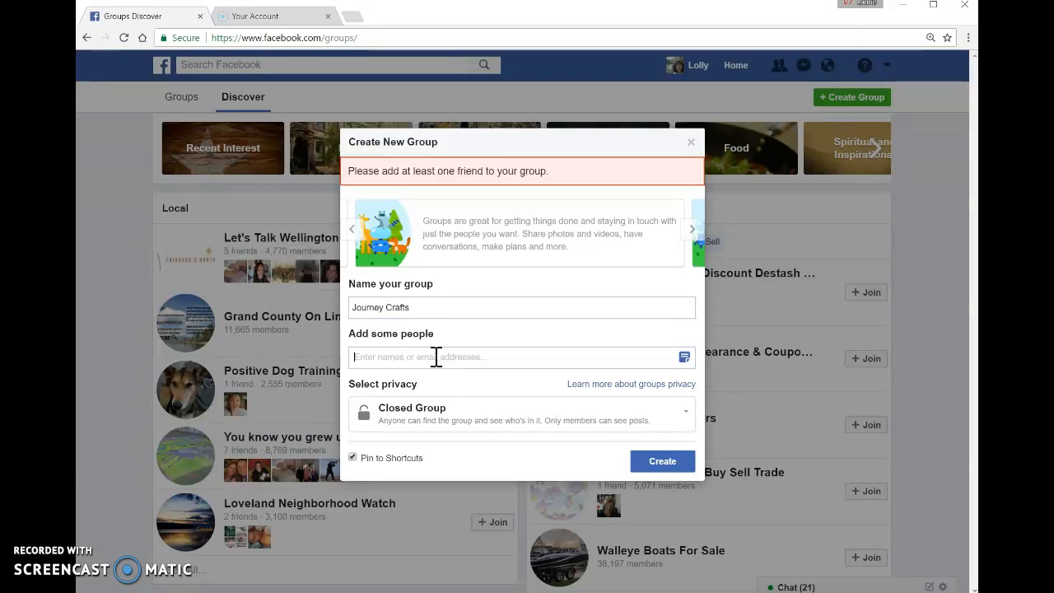
text(l)
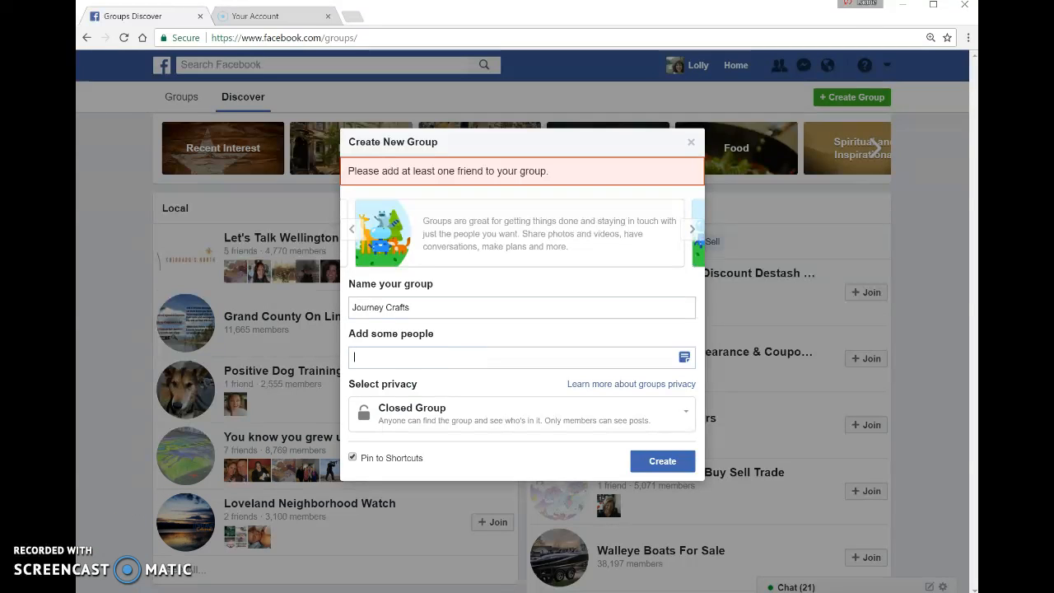
text(Mich)
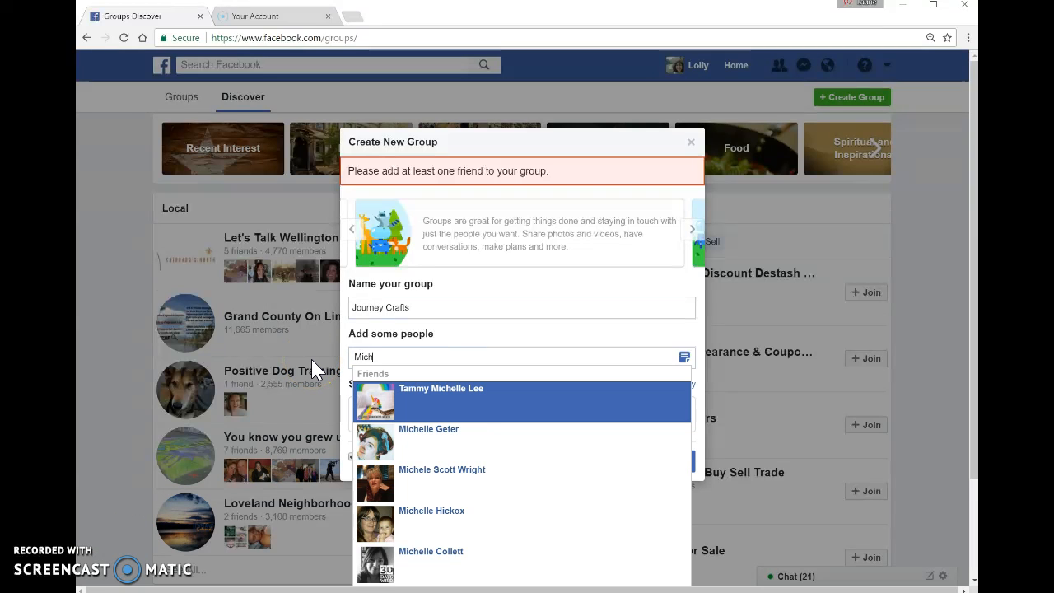
text(elle)
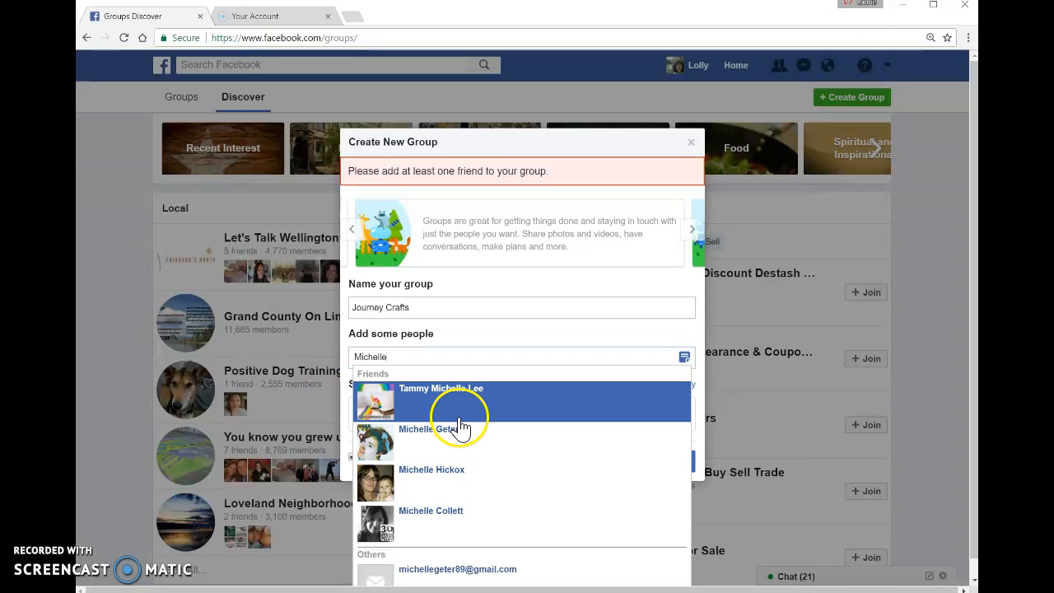
click(463, 430)
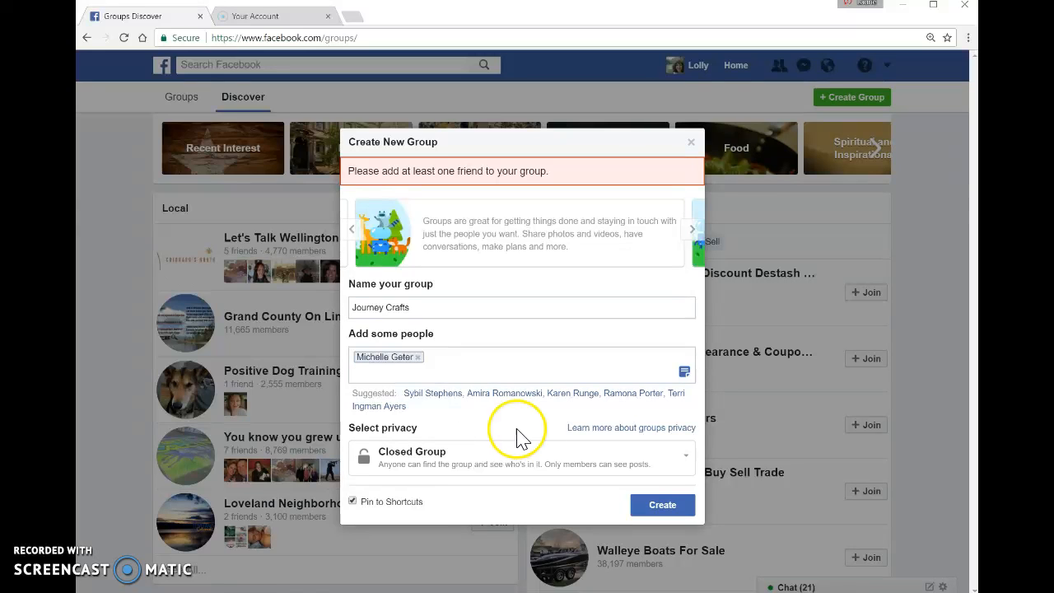
Create the Journey Crafts group and give it the paint palette icon.
click(669, 508)
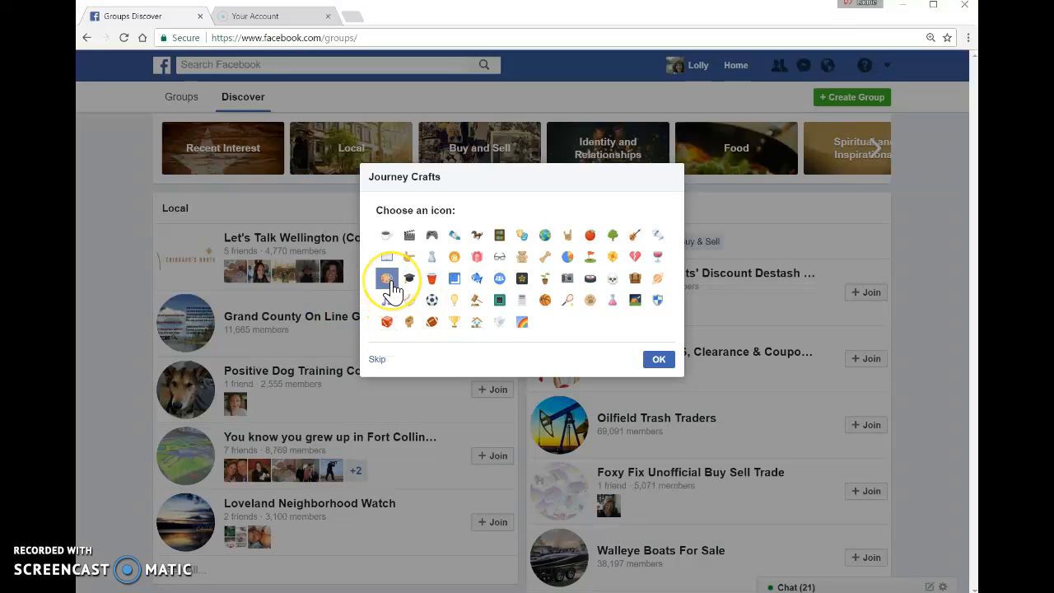
click(659, 359)
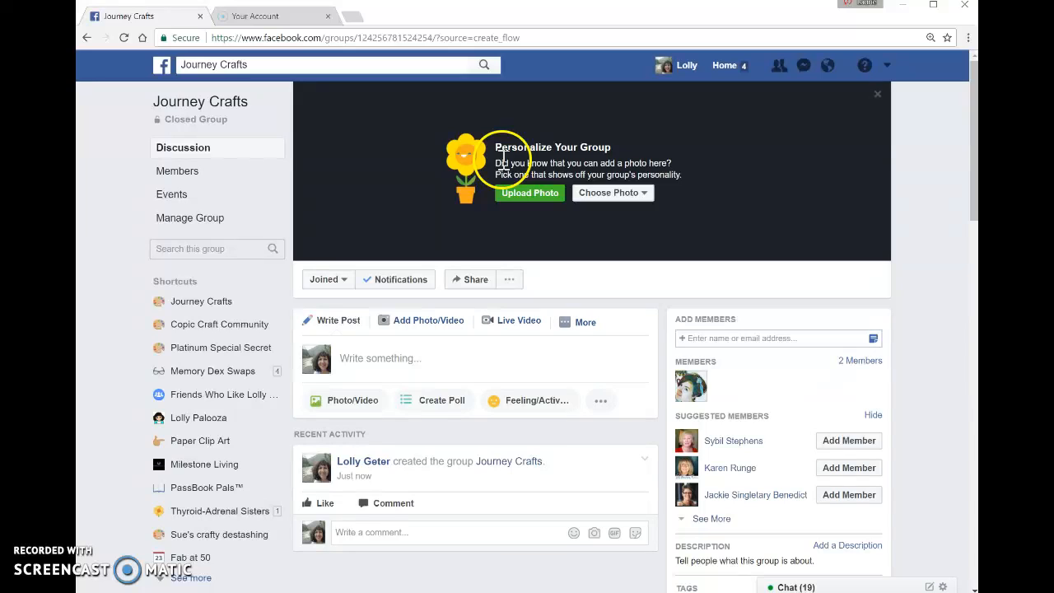
Upload journey.jpg as the group's cover photo, shift it so the whole word JOURNEY fits, and save it.
click(543, 201)
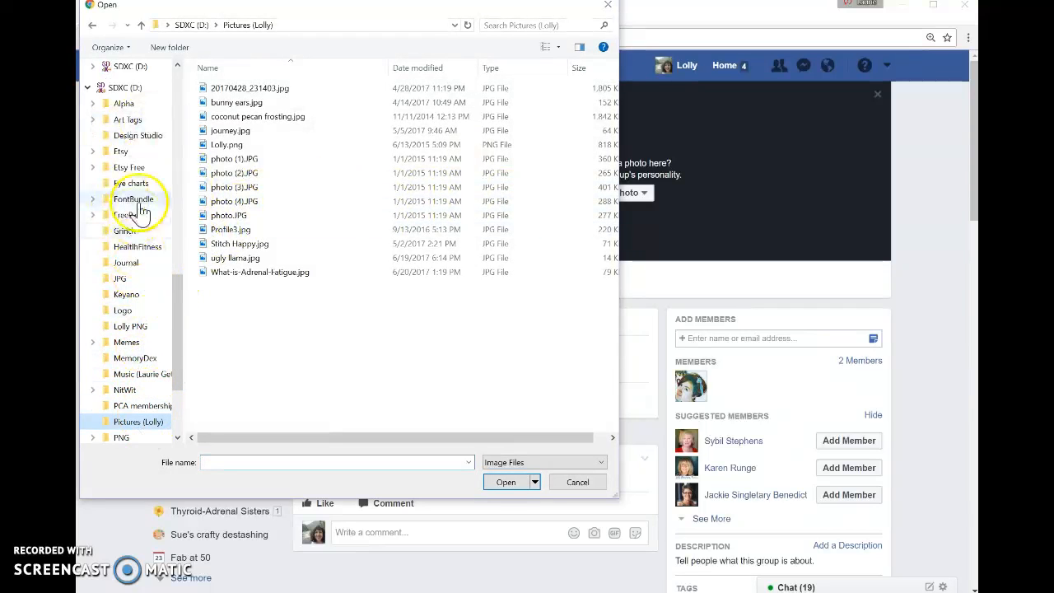
click(229, 131)
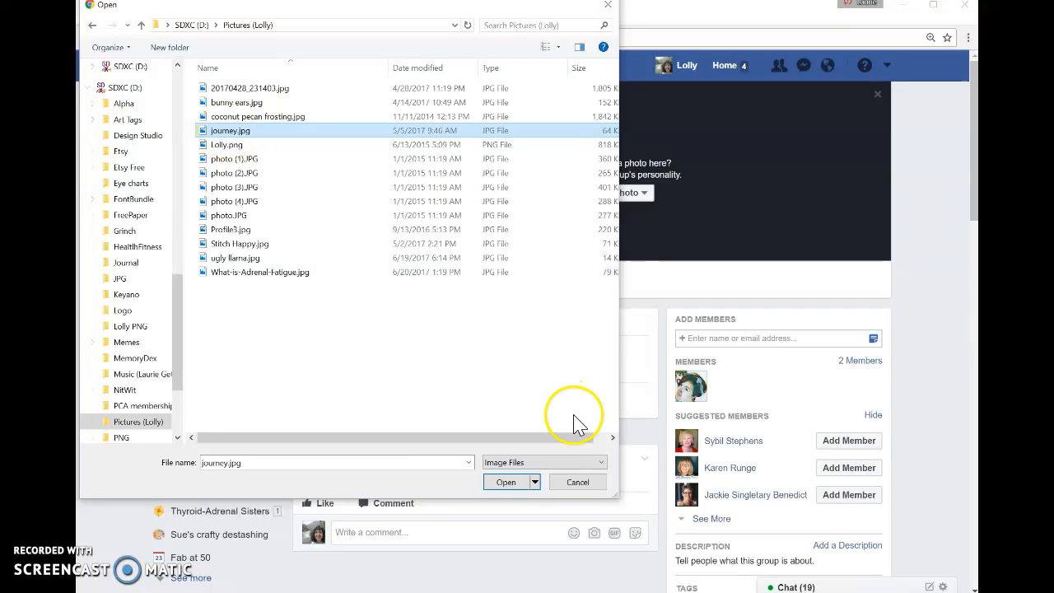
click(510, 484)
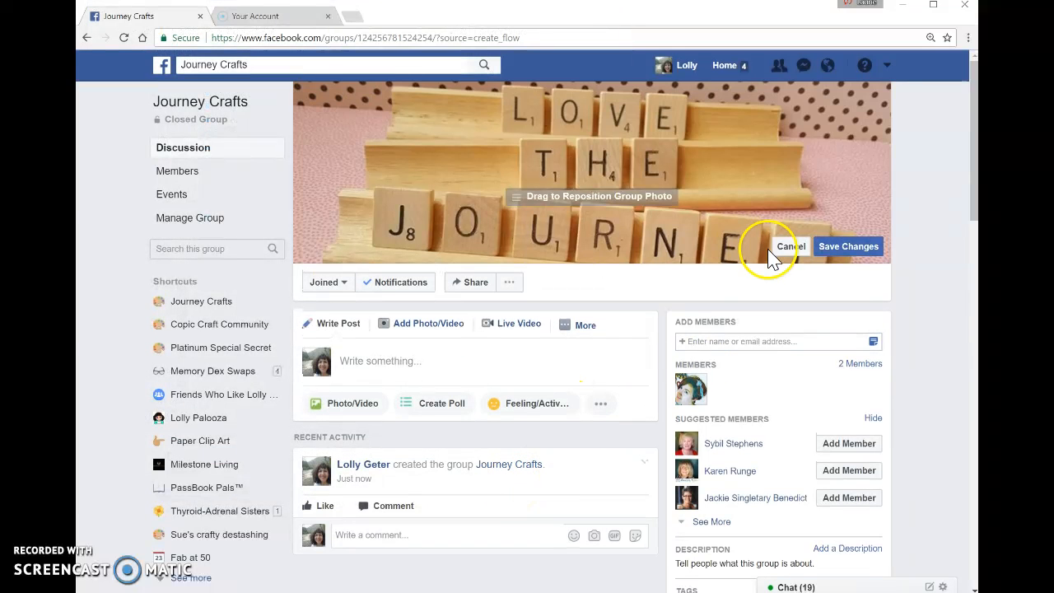
drag(617, 160, 611, 151)
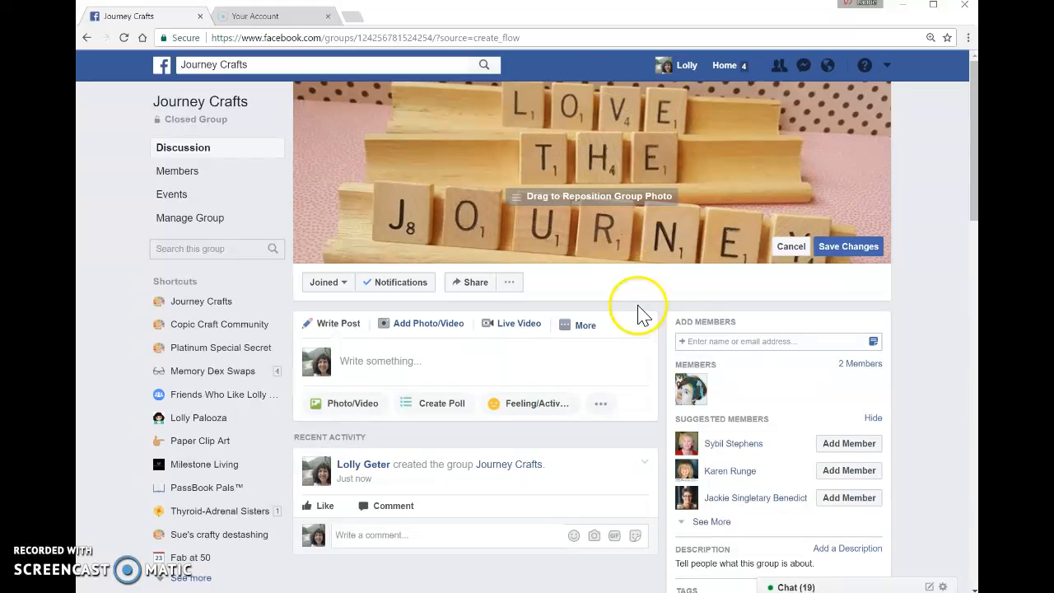
drag(656, 148, 662, 143)
click(849, 247)
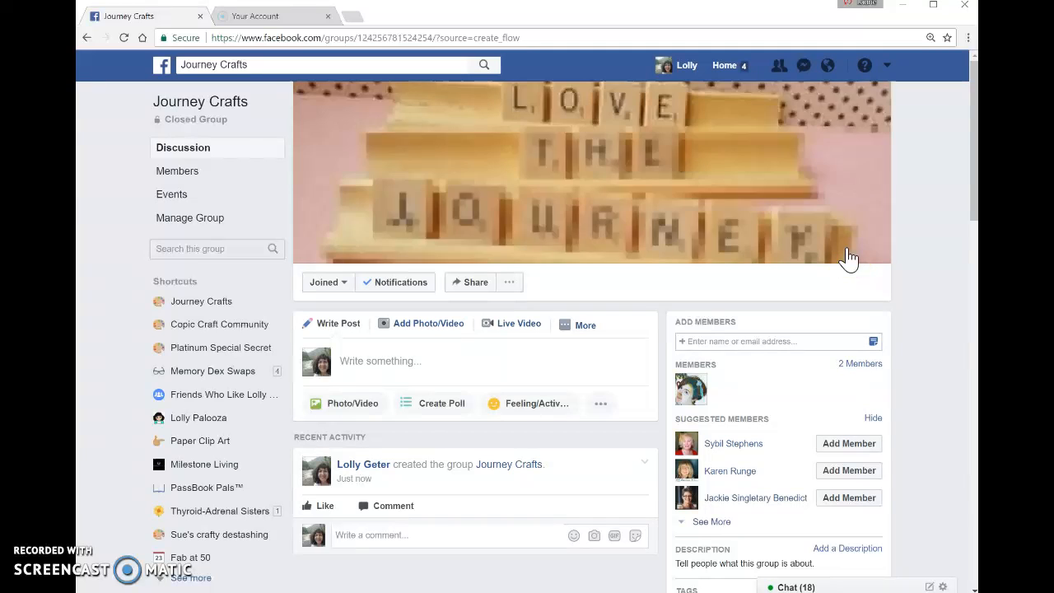
click(717, 341)
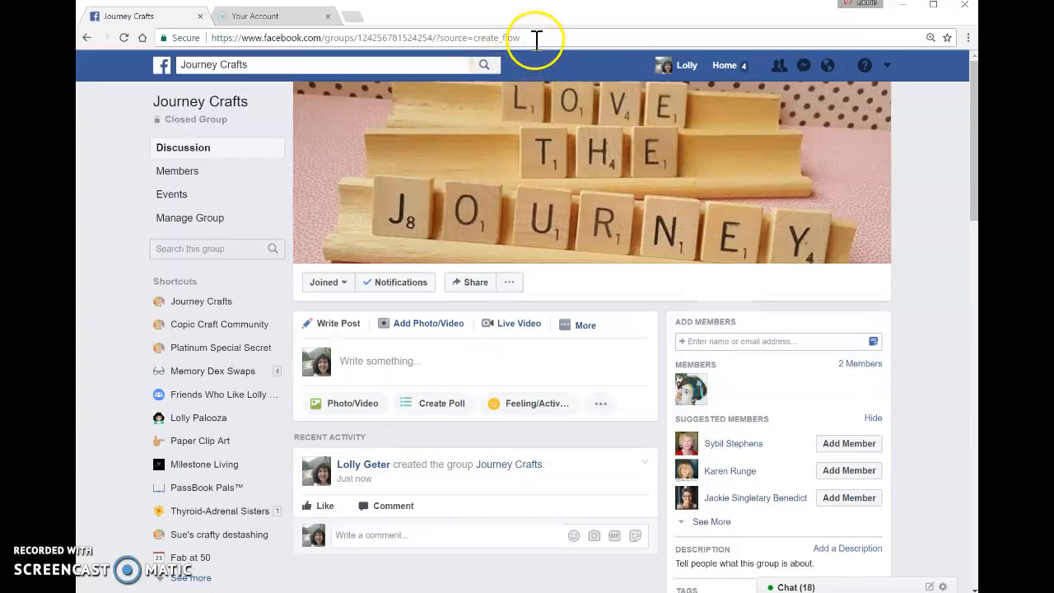
mouse_move(534, 37)
mouse_down()
mouse_move(186, 37)
mouse_move(550, 37)
mouse_up()
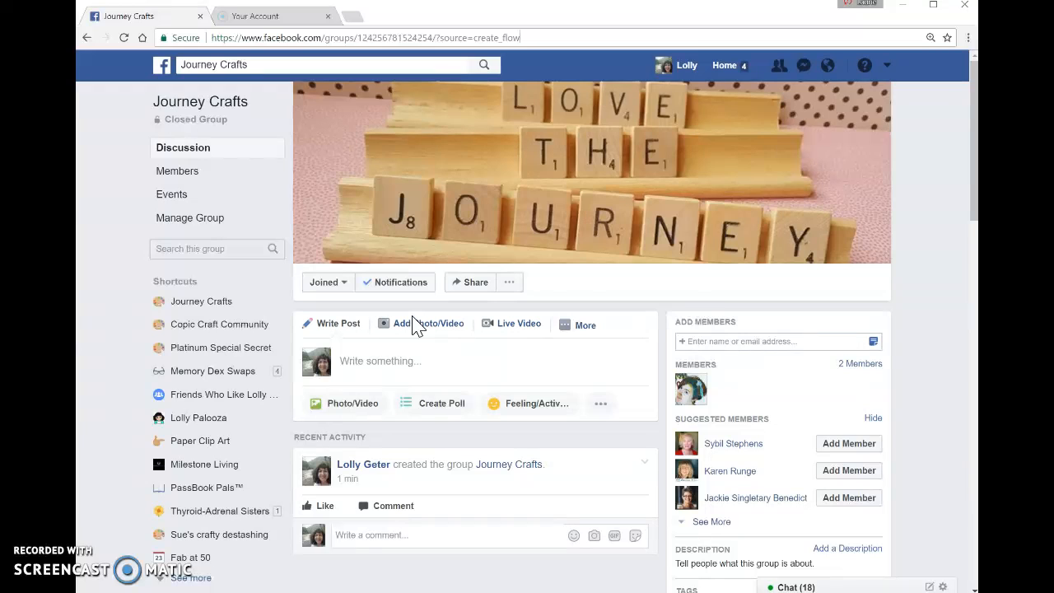
Open the Journey Crafts group settings for editing and look through the description and tags fields.
click(509, 284)
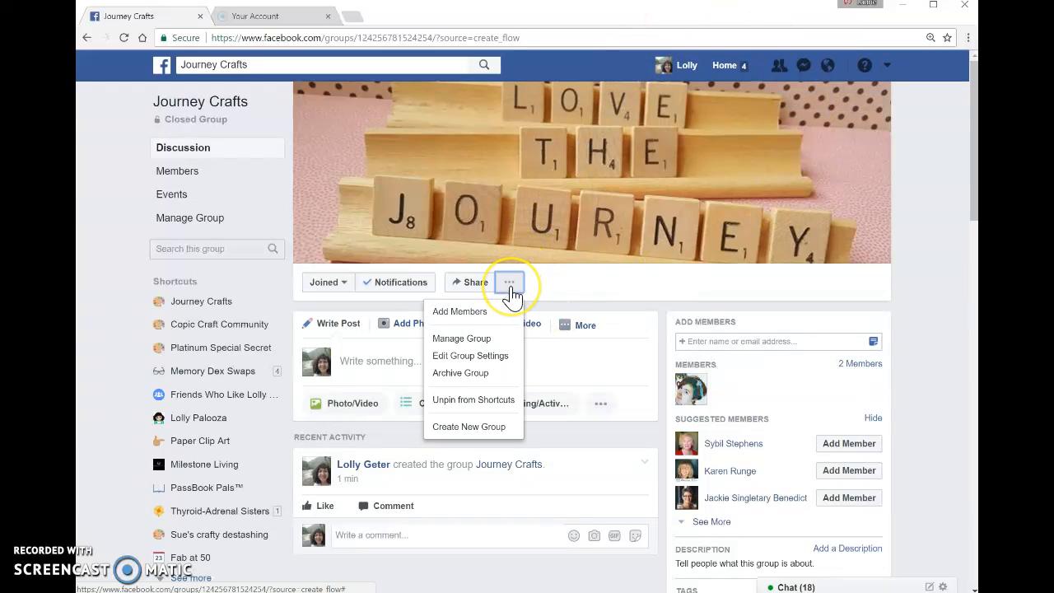
click(466, 356)
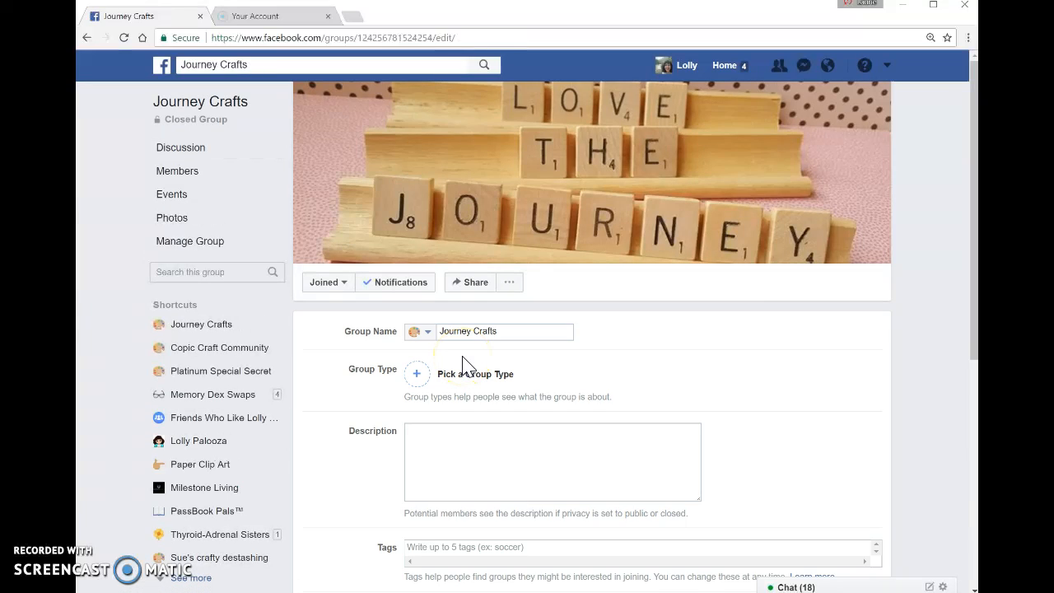
scroll(464, 363, down, 3)
click(418, 302)
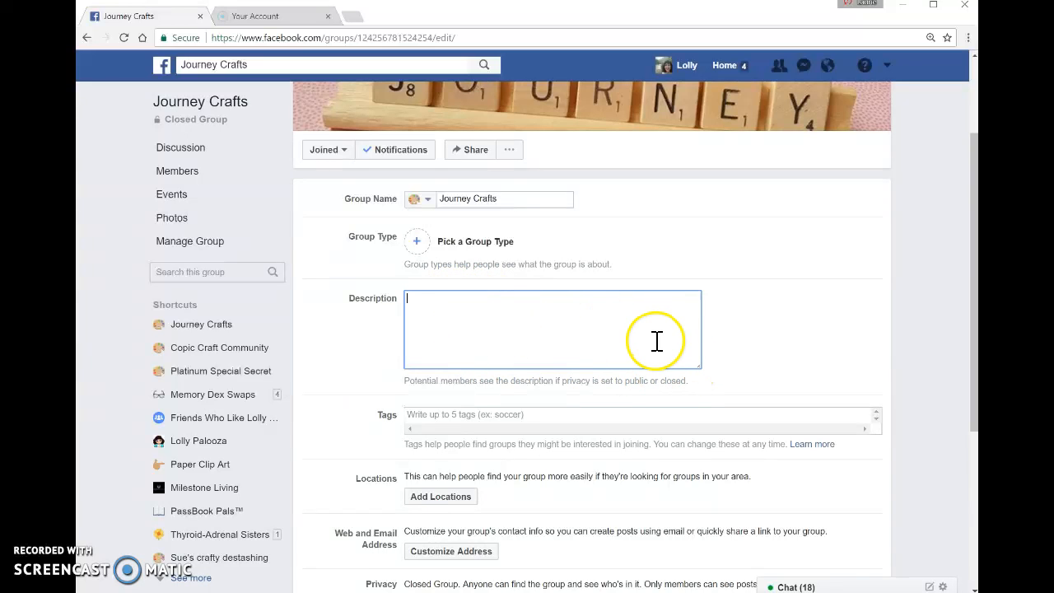
scroll(657, 341, down, 3)
click(466, 286)
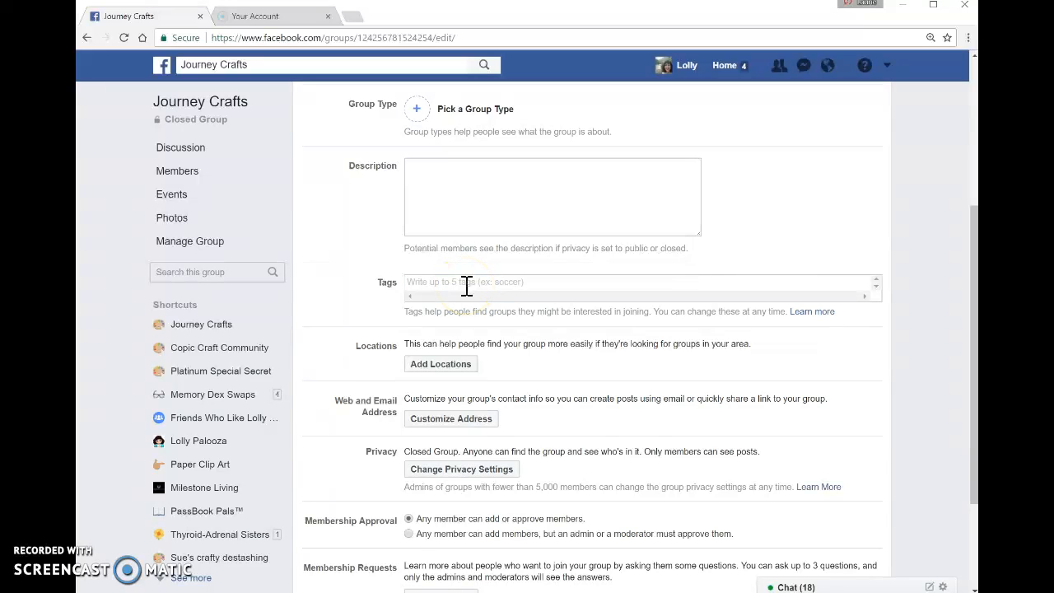
click(441, 282)
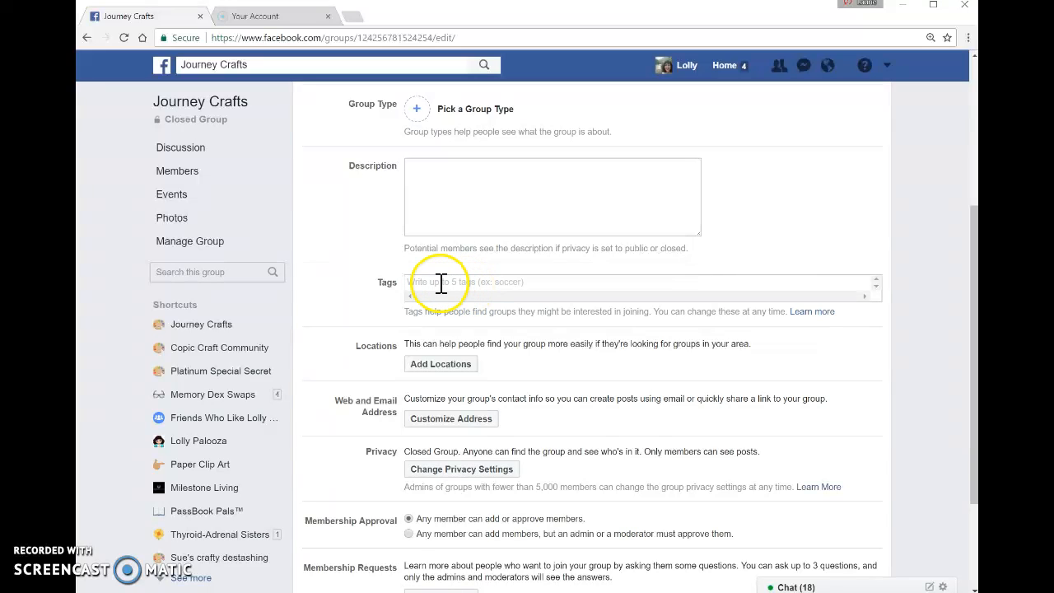
Enter the group description "Welcome to Journey Crafts. Please feel free to share your ideas, but let's keep all posts related to this topic.".
click(460, 179)
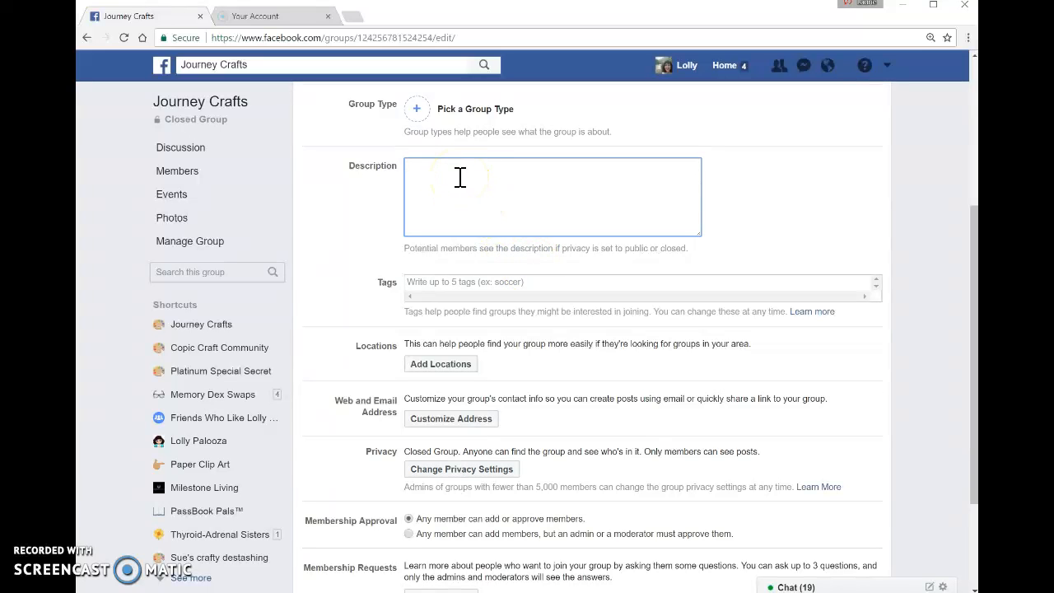
text(Welcome to)
text(Journey Crafts.  Please feel free to share )
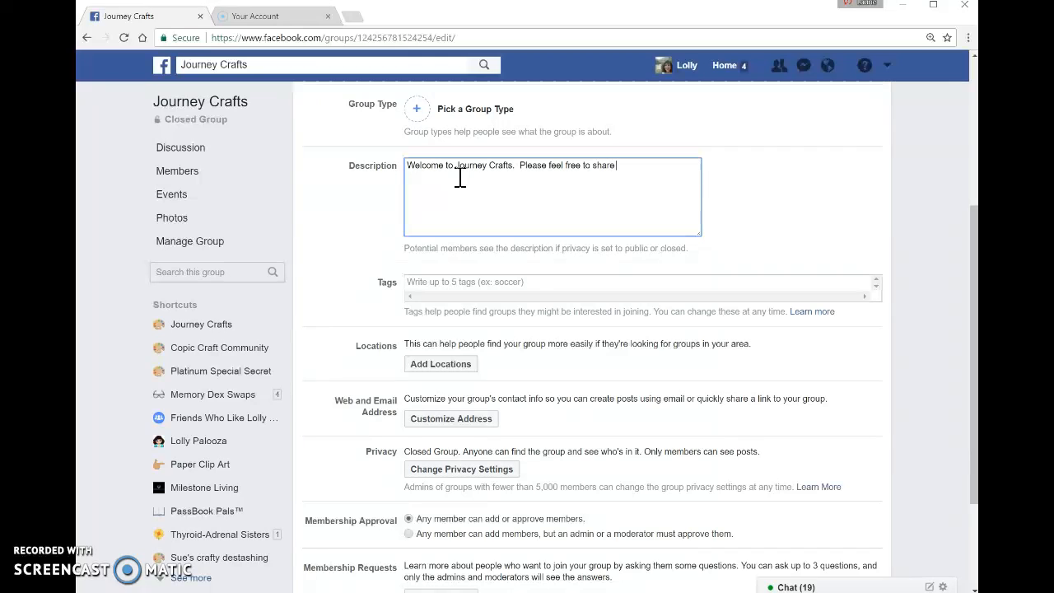
text(your ideas.)
text( but let's keep all pos)
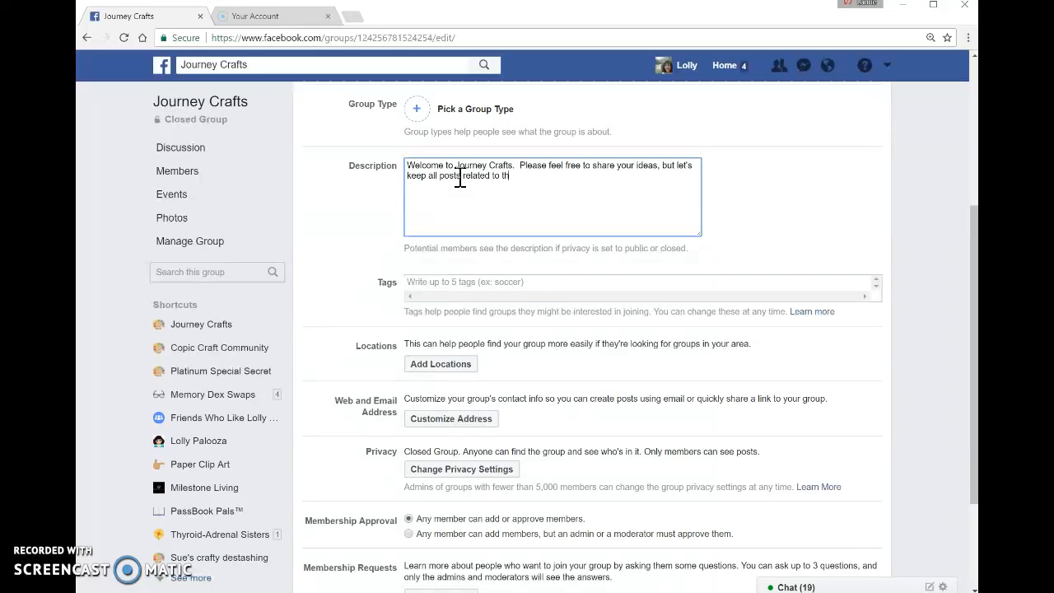
text(ts related to this topic.)
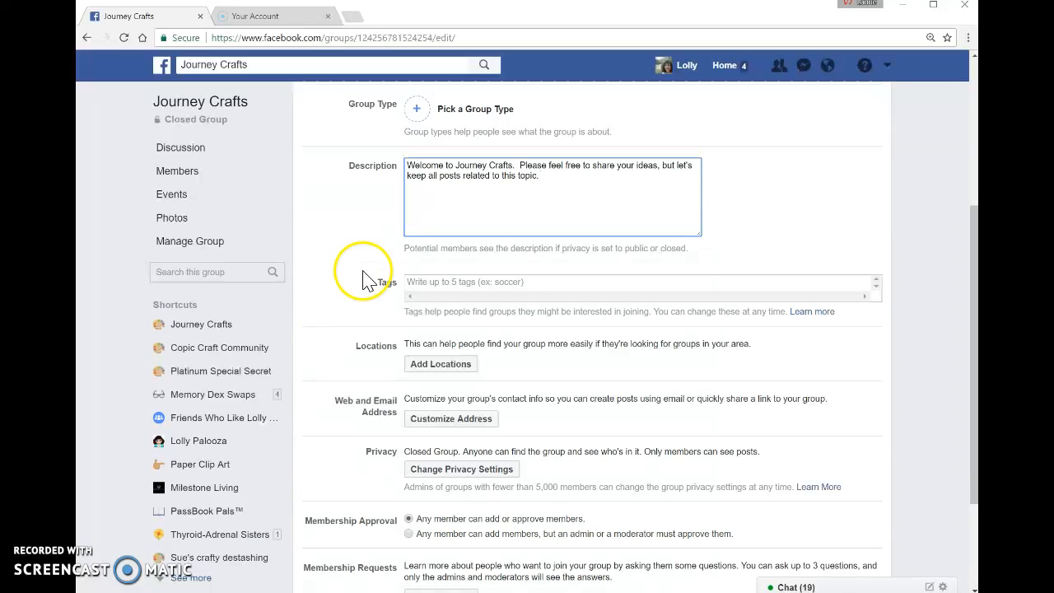
scroll(306, 291, down, 2)
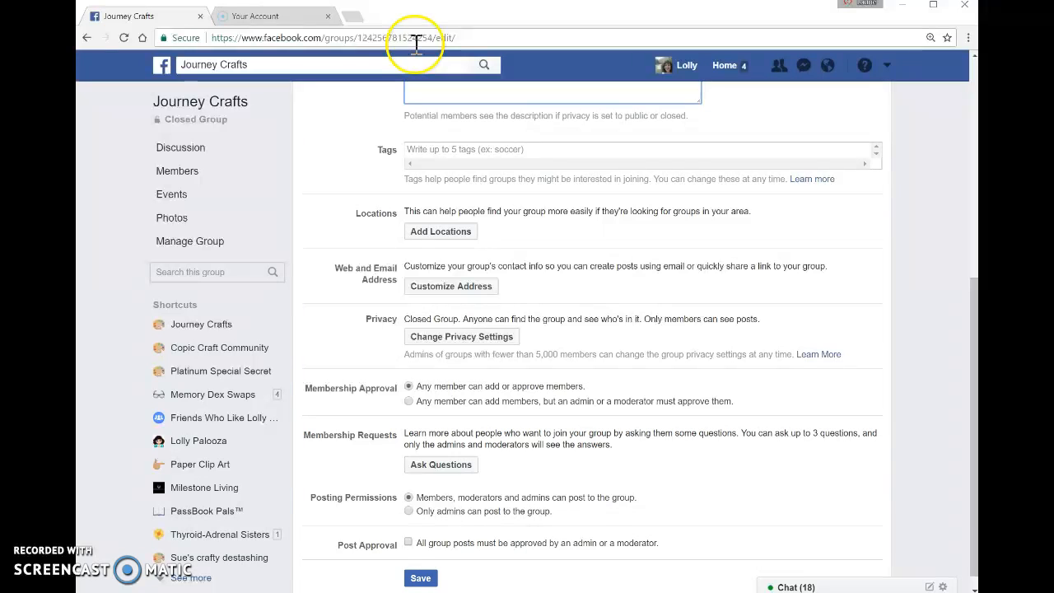
Customize the group's web and email address with the name JourneyCrafts.
click(465, 292)
click(465, 247)
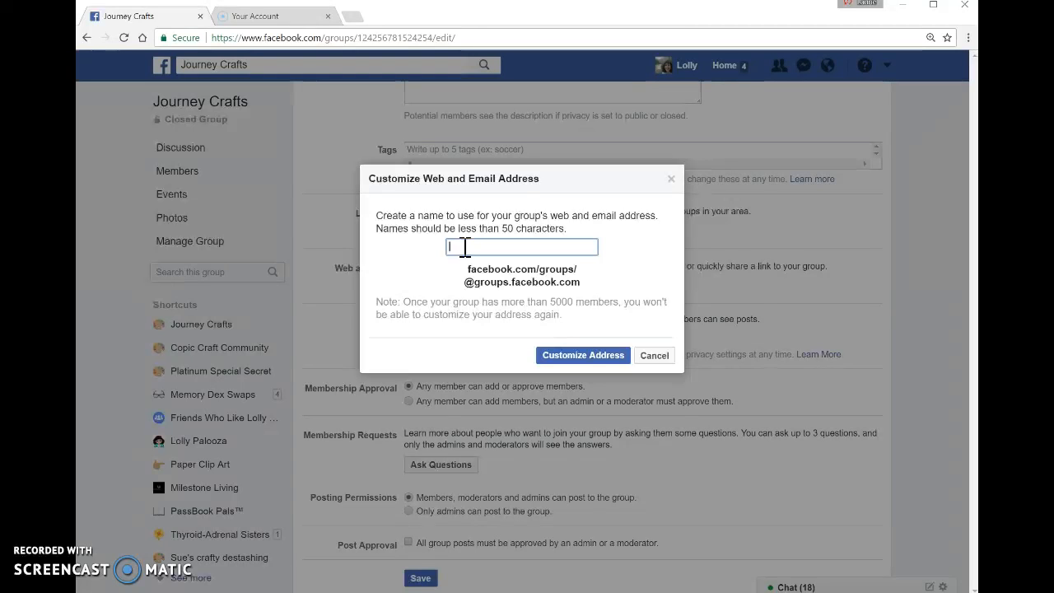
text(J)
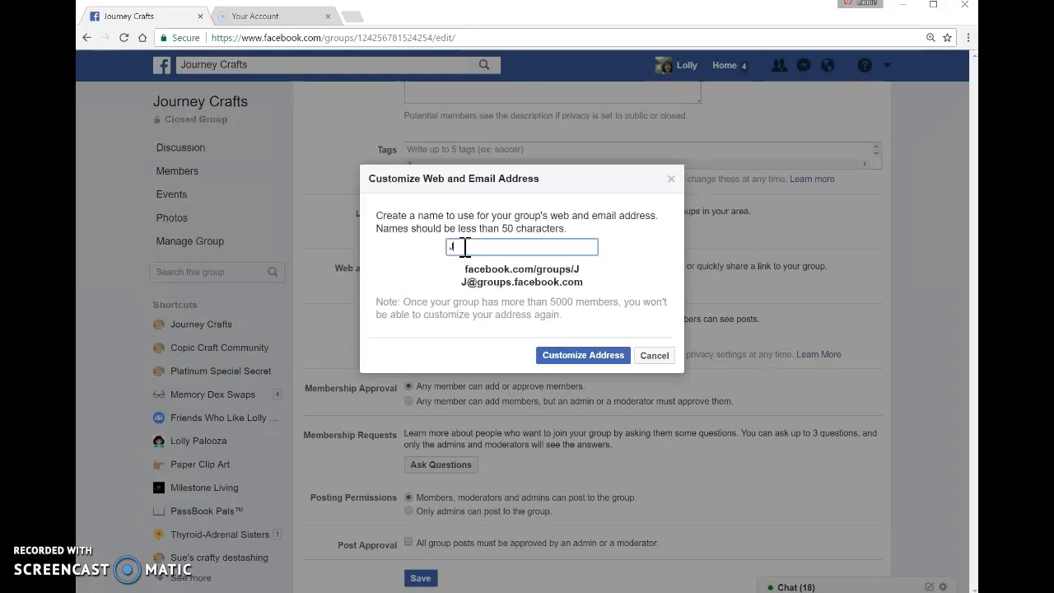
text(ourneyCrafts)
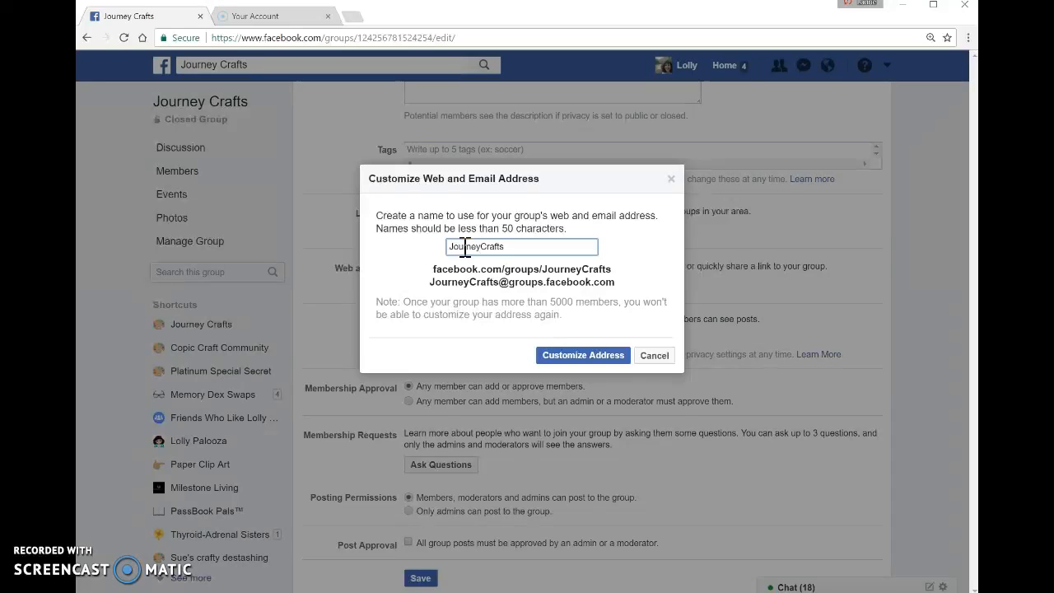
click(602, 362)
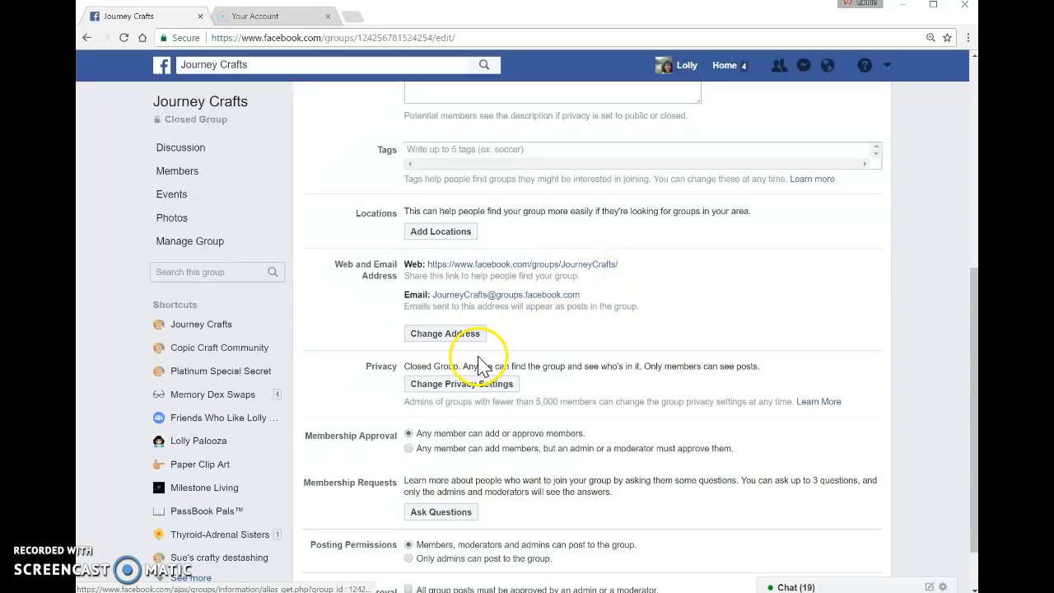
Set membership approval so members can add people but an admin or moderator must approve them, and save the group settings.
scroll(482, 378, down, 1)
scroll(486, 379, up, 1)
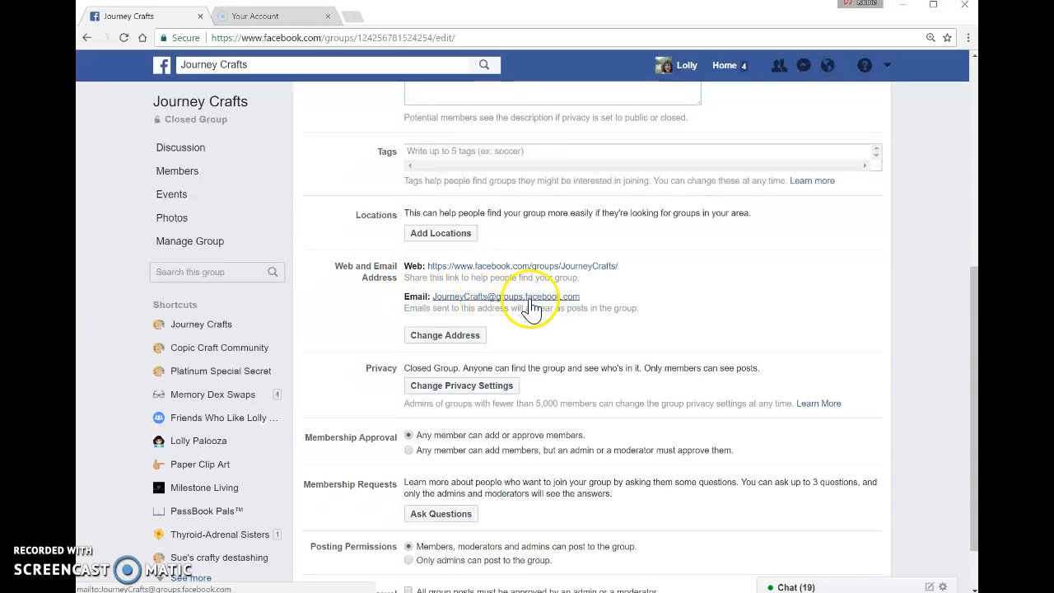
scroll(646, 412, down, 1)
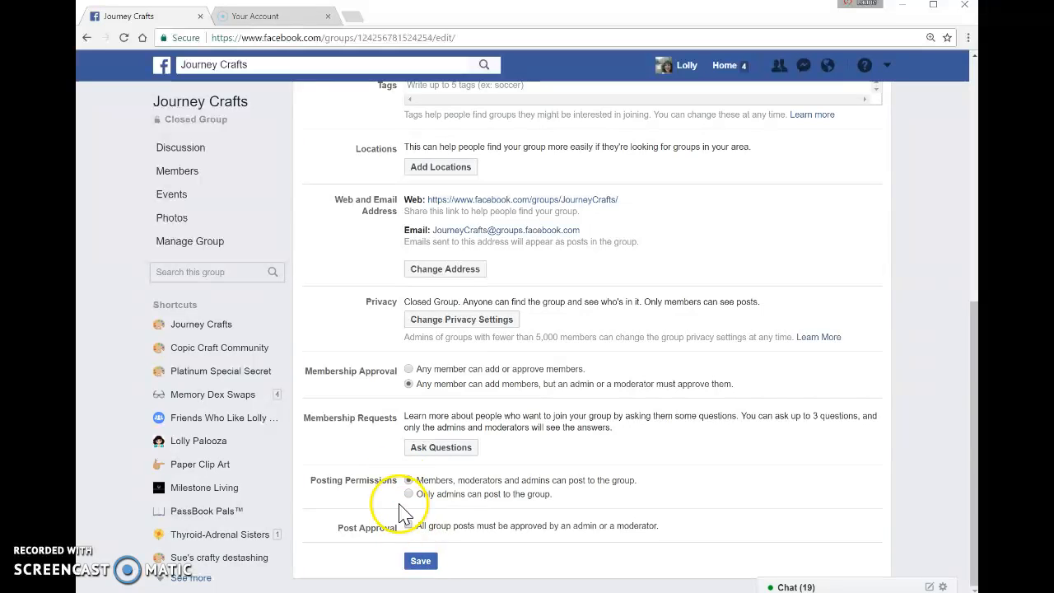
click(421, 562)
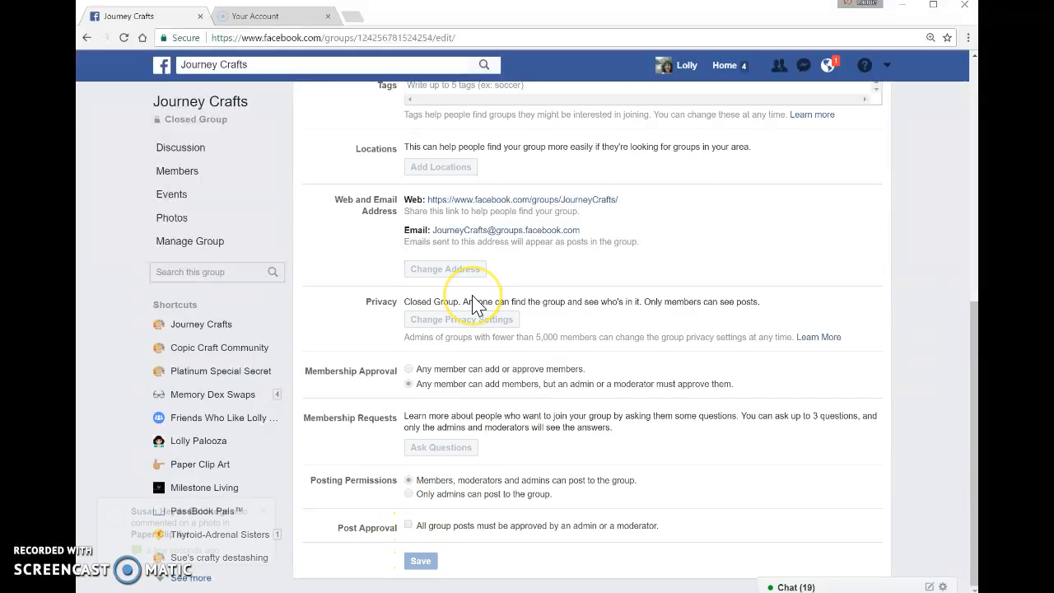
Make the added second member of the group a moderator.
click(184, 171)
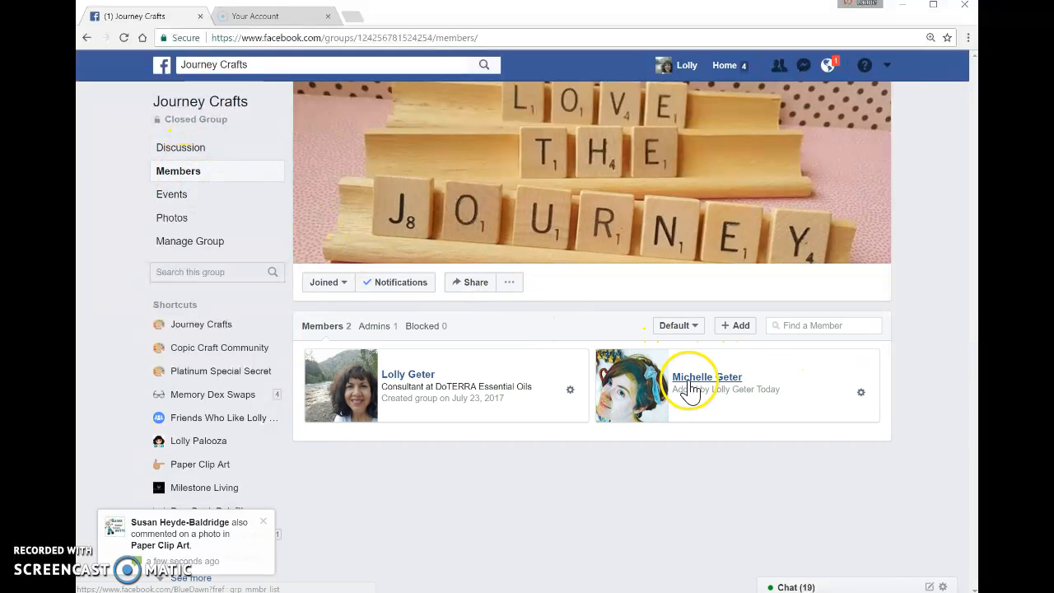
click(865, 396)
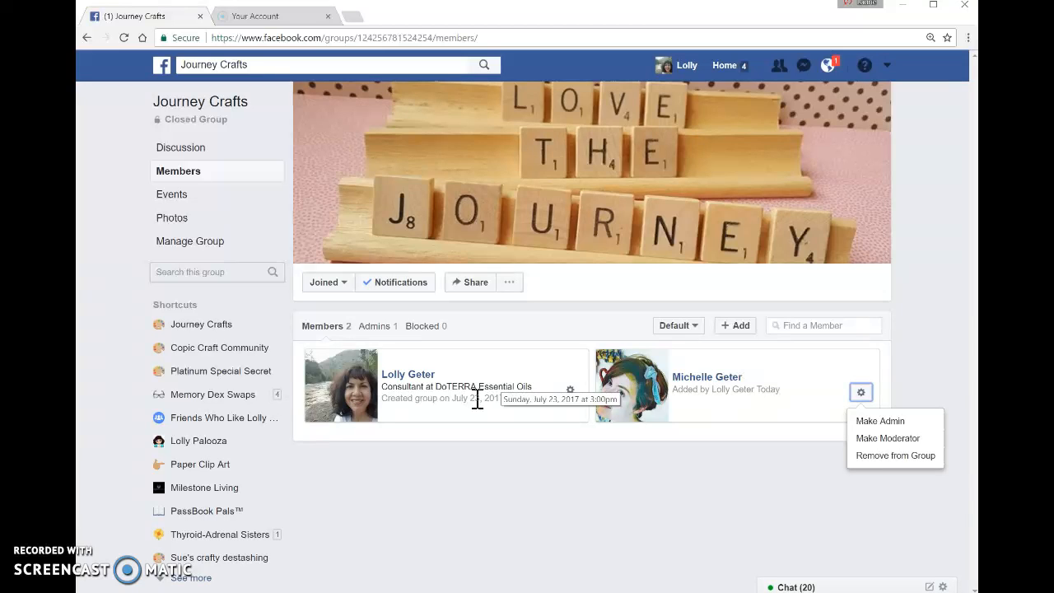
click(900, 439)
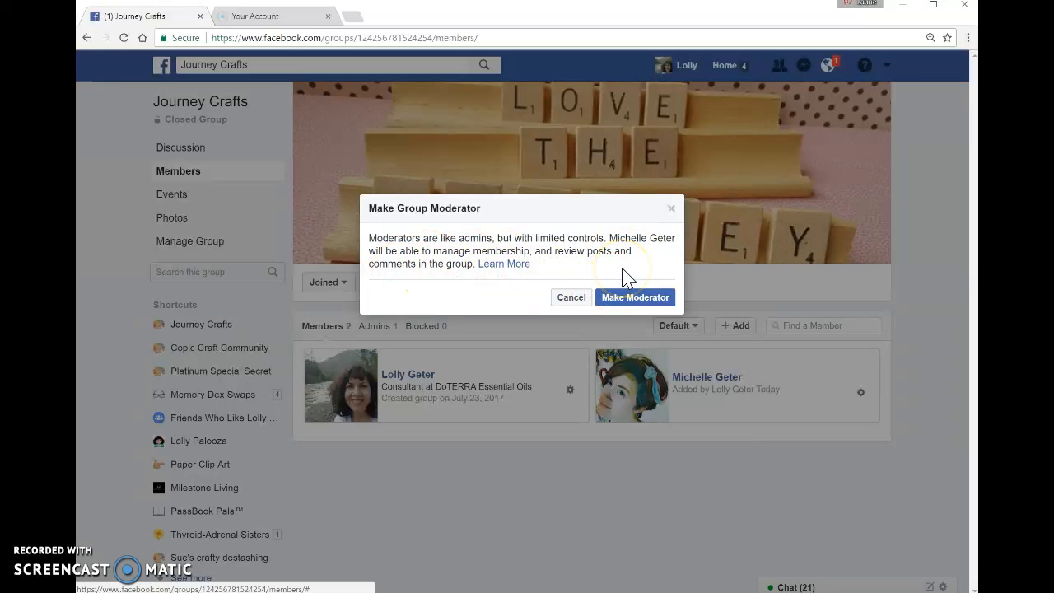
click(638, 299)
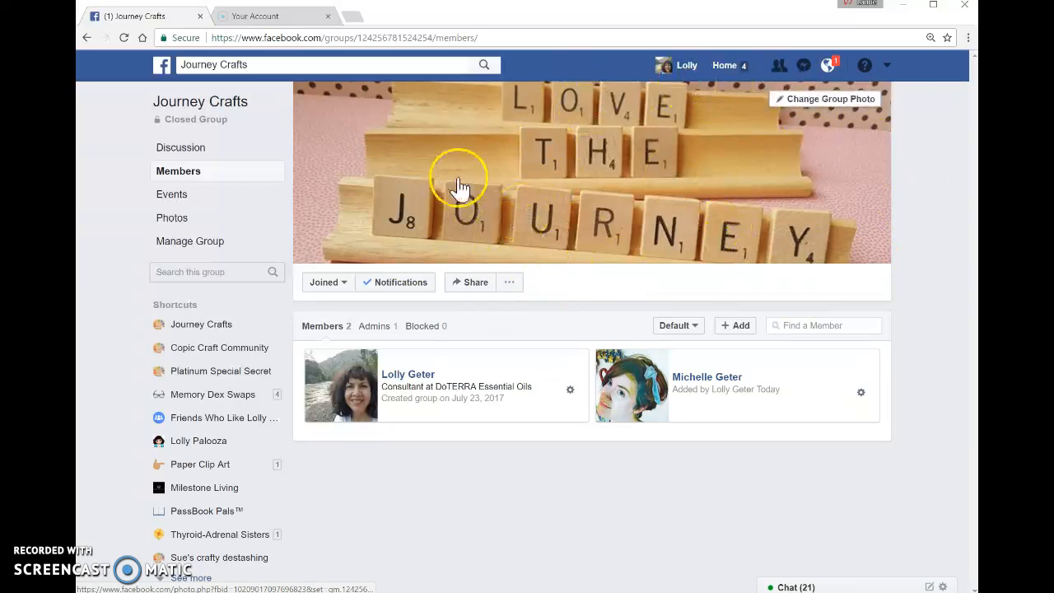
Go to the group's discussion page and look through the additional group actions.
click(201, 158)
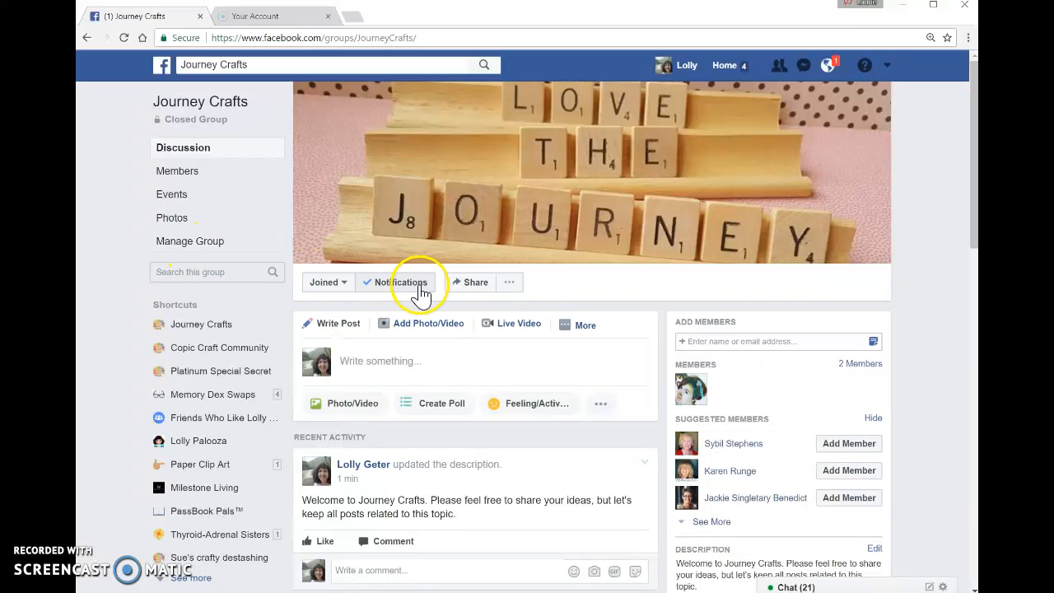
click(510, 283)
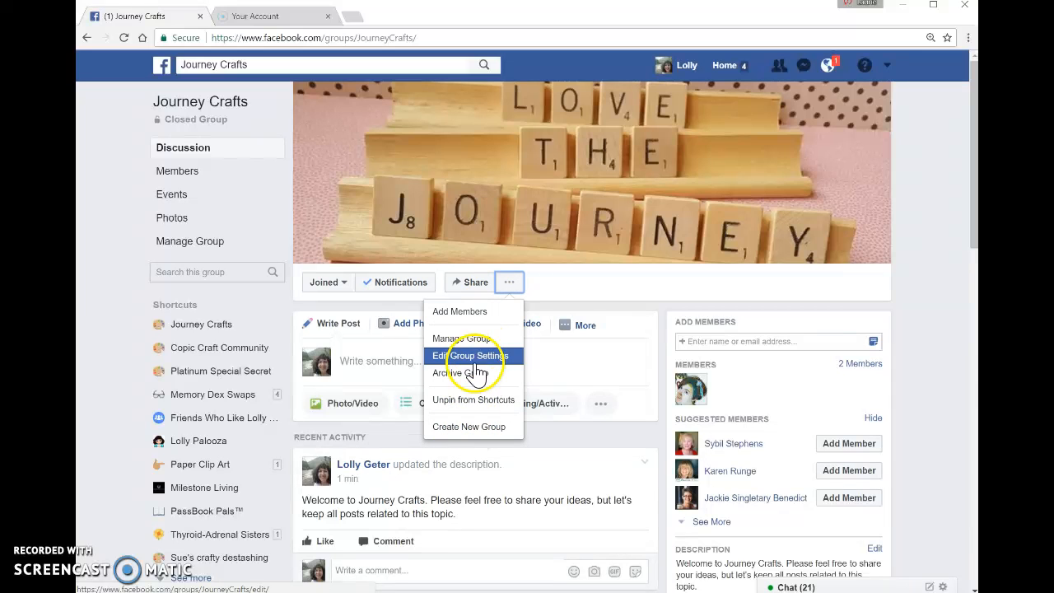
click(504, 283)
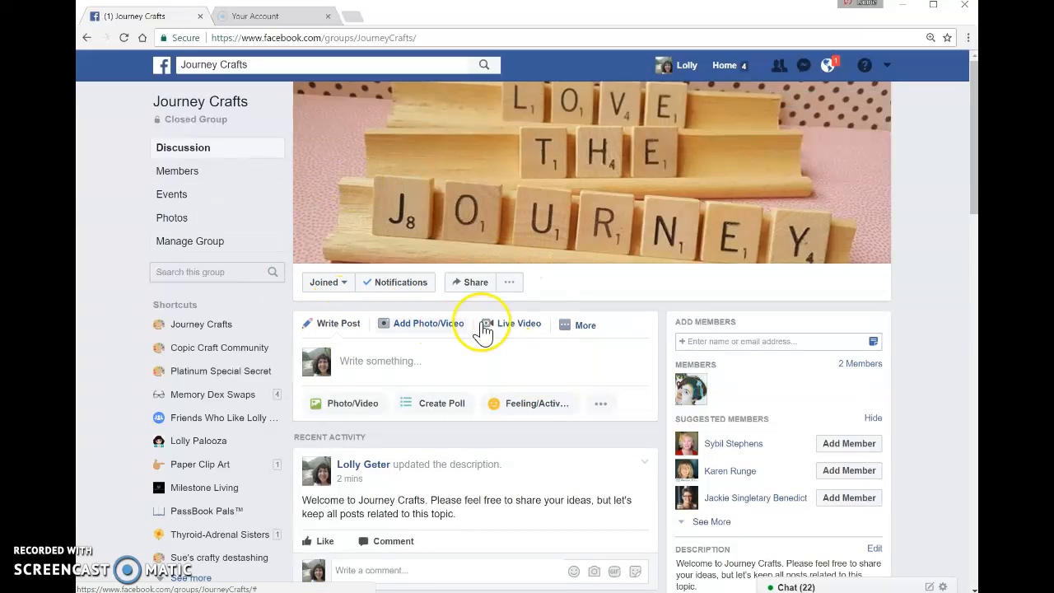
Create a new group doc with the title "Journey Crafts Guidelines".
click(585, 326)
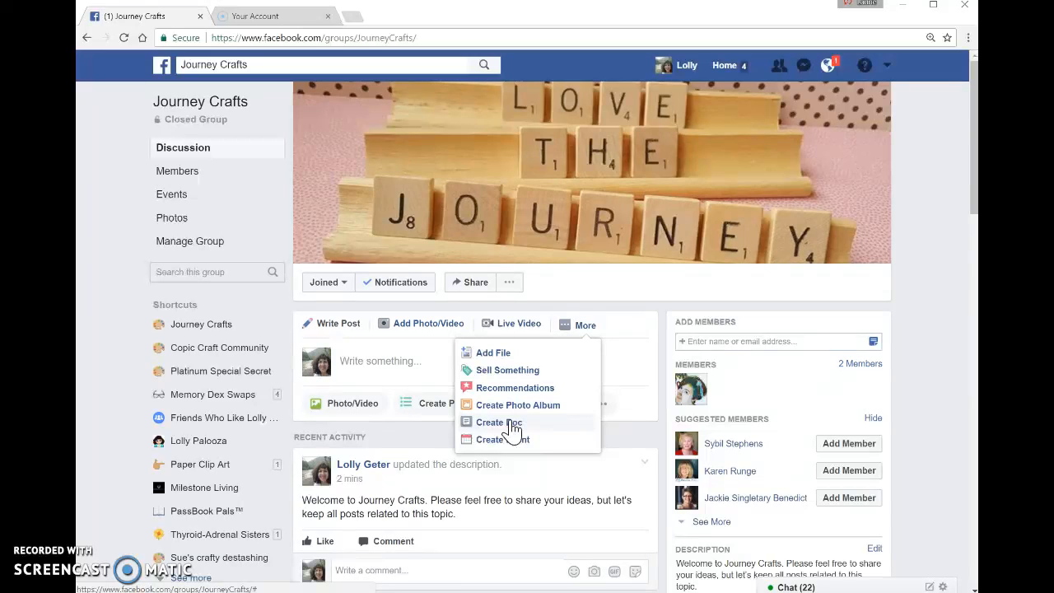
click(495, 359)
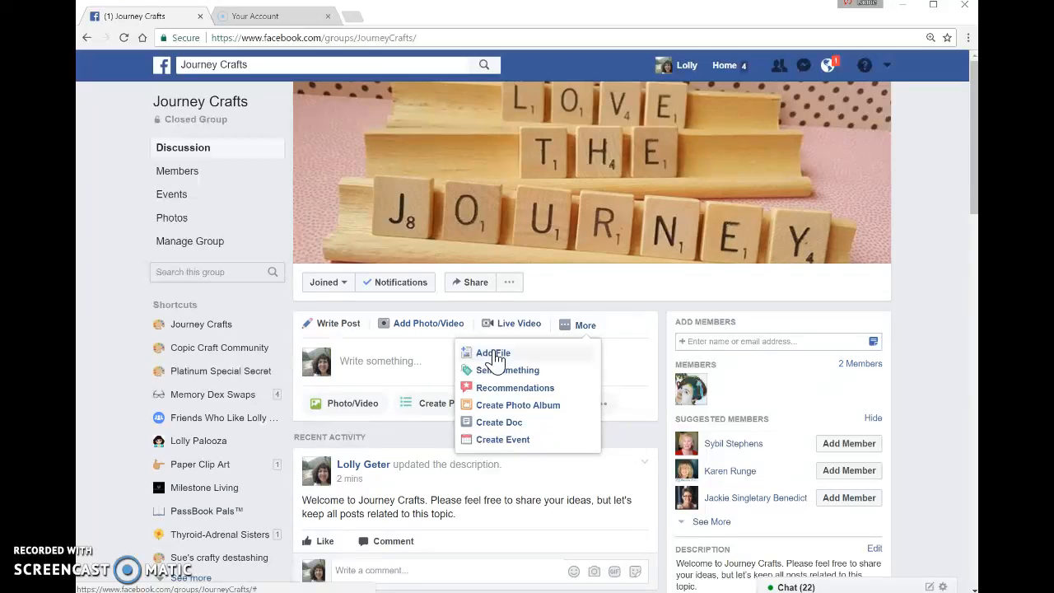
click(519, 428)
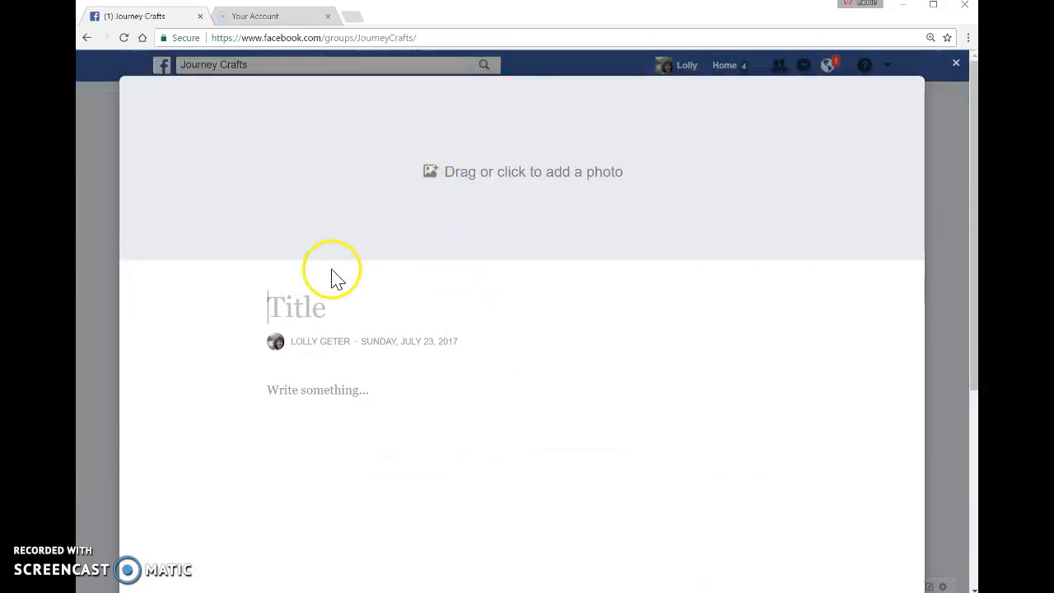
text(Journey)
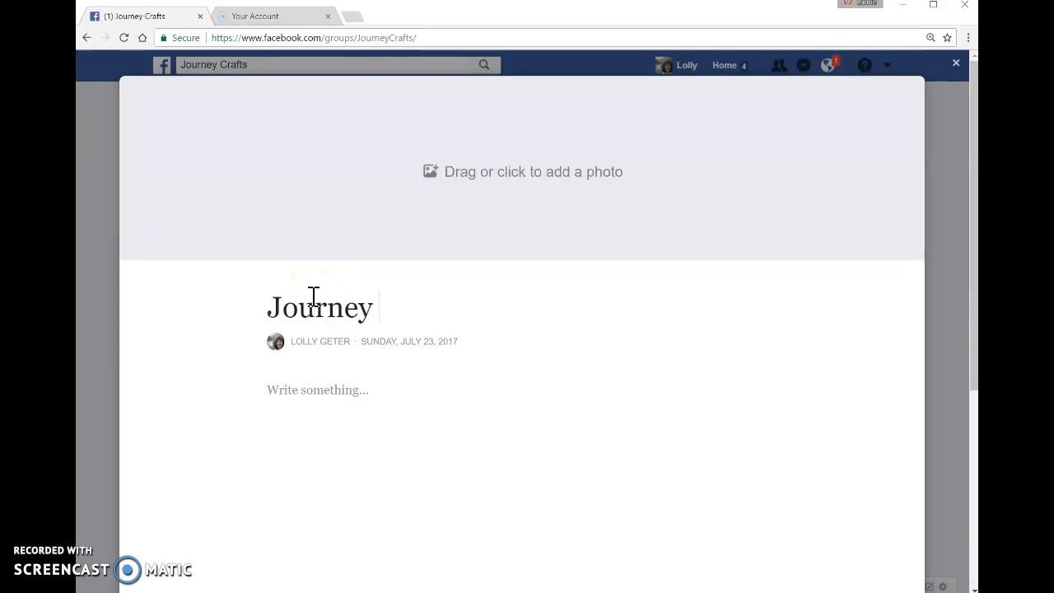
text( Crafts)
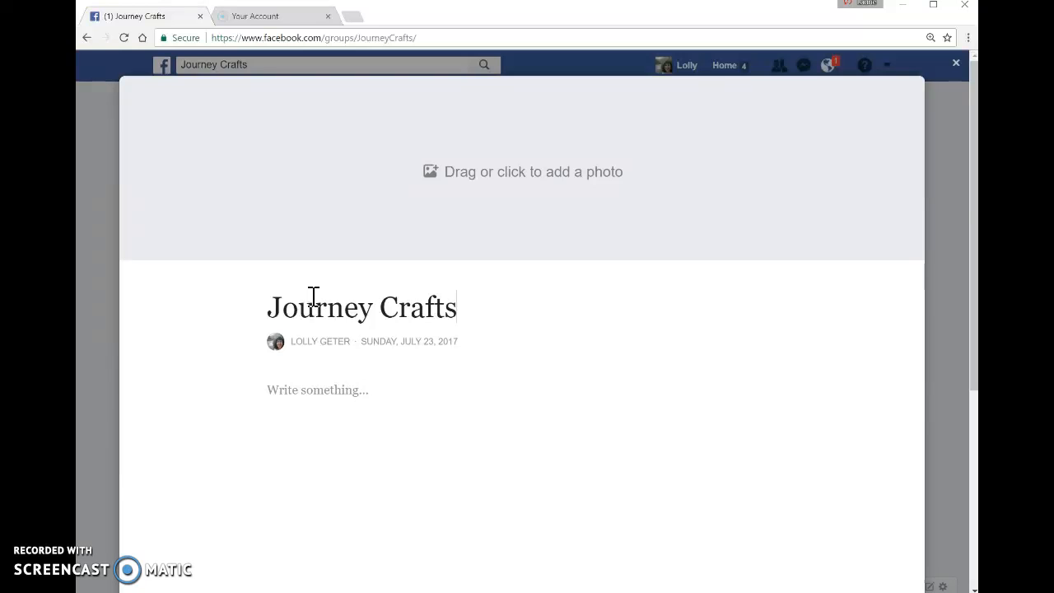
text( Guidelines)
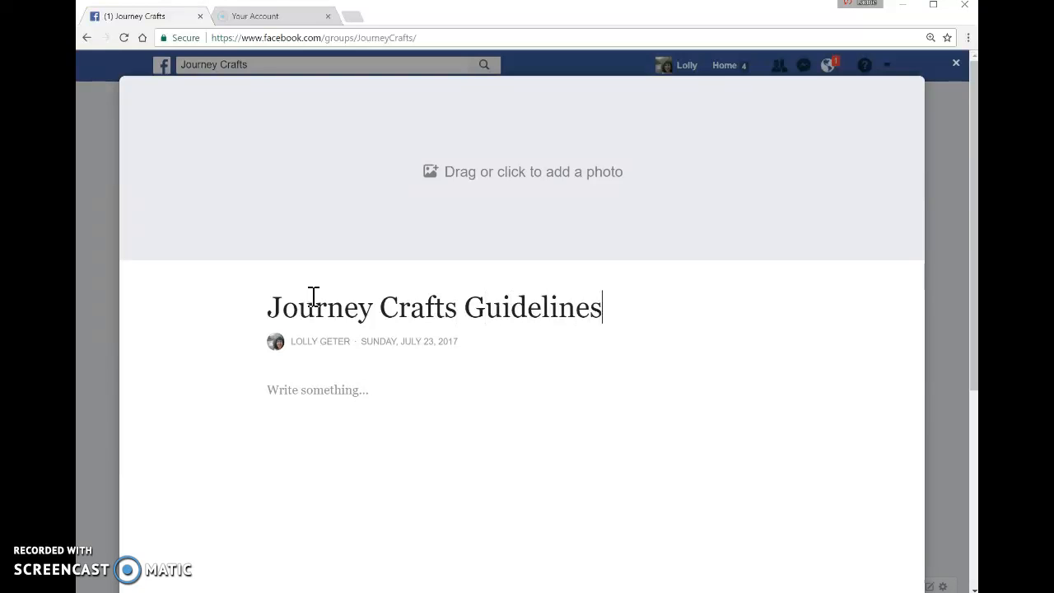
key(Tab)
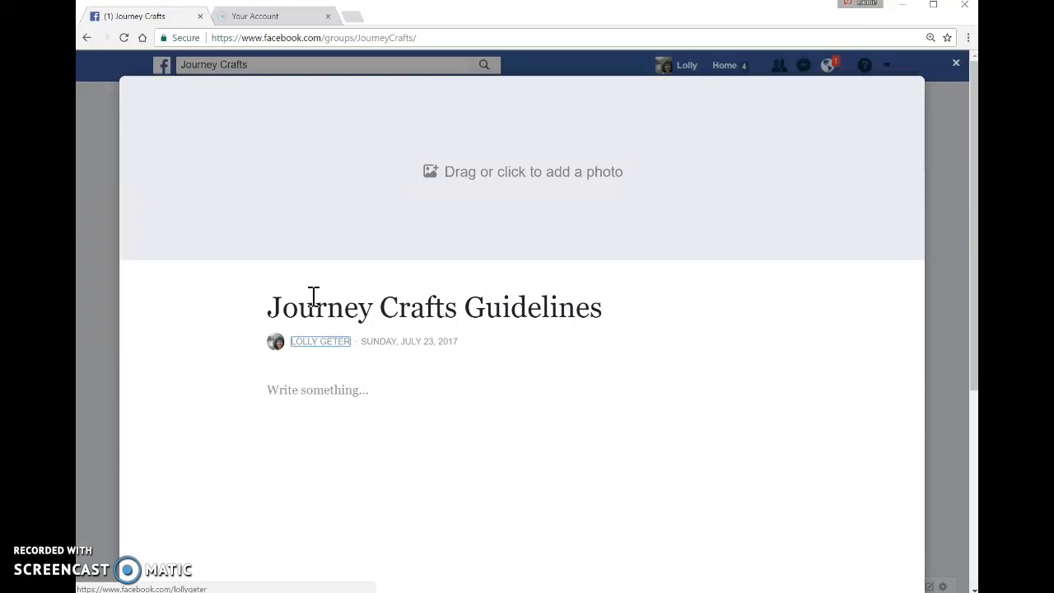
key(Tab)
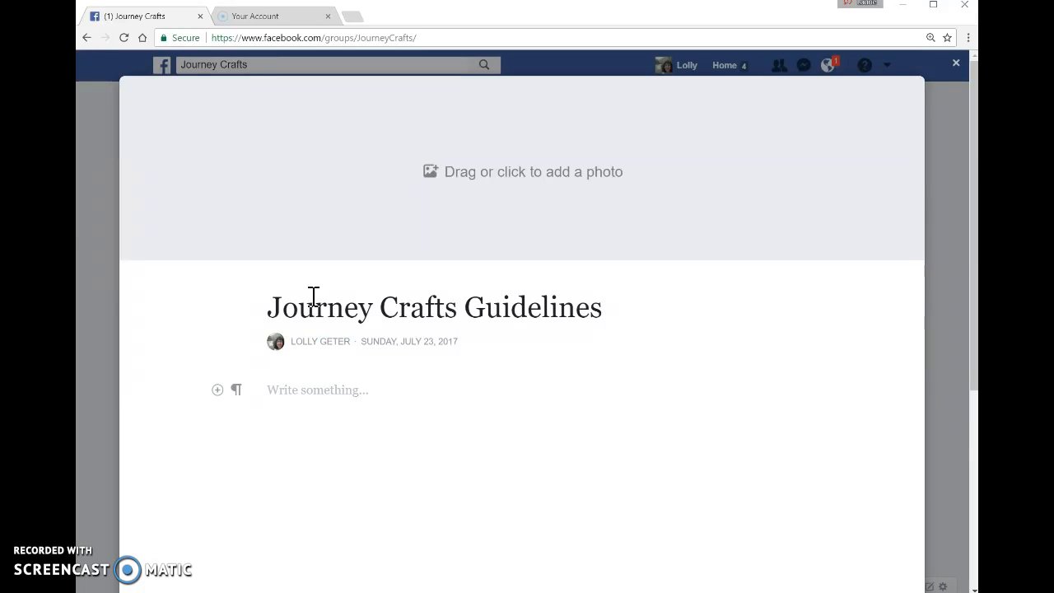
Write "hello" as the body of the guidelines doc and publish it to the group.
text(hello)
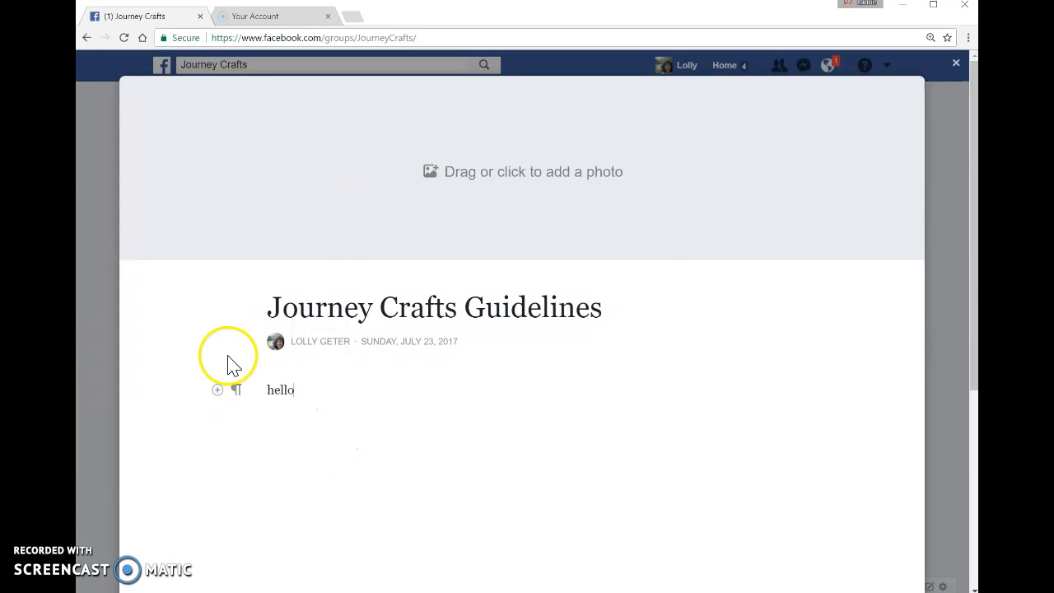
scroll(218, 321, down, 2)
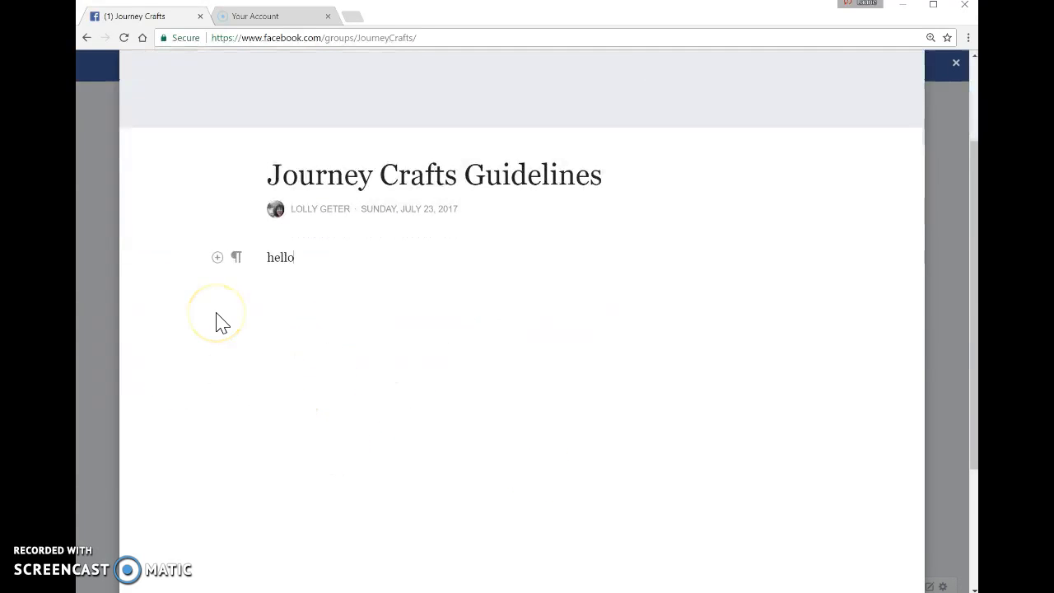
scroll(221, 321, down, 3)
scroll(305, 330, up, 4)
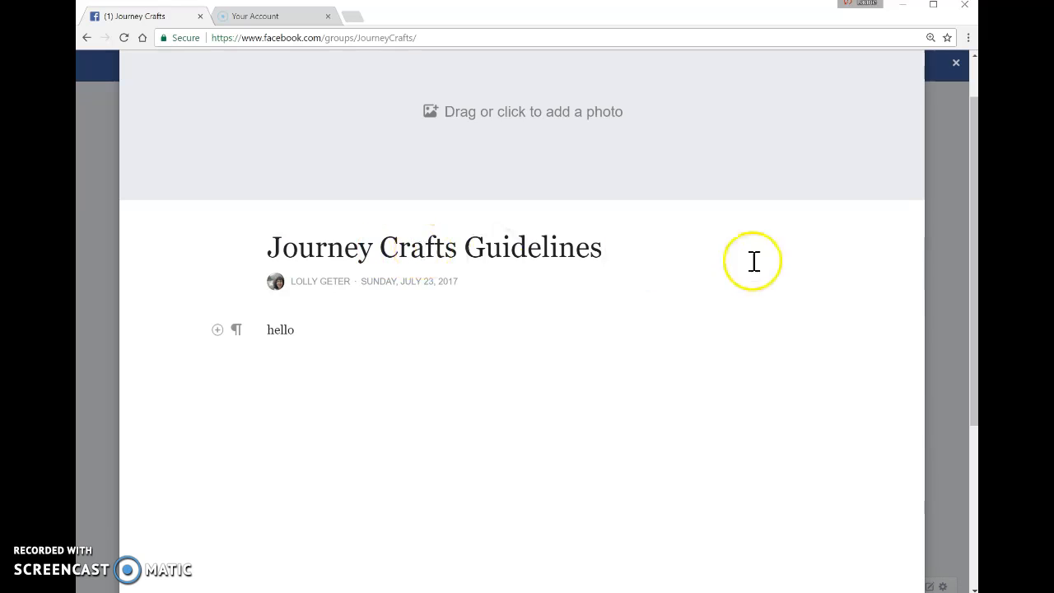
scroll(815, 325, down, 3)
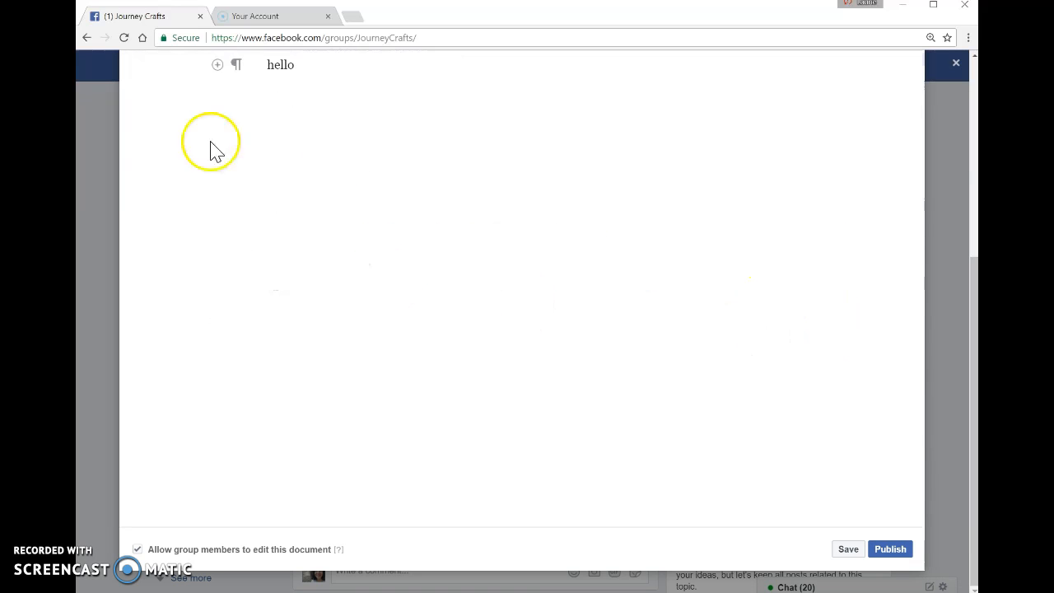
click(893, 550)
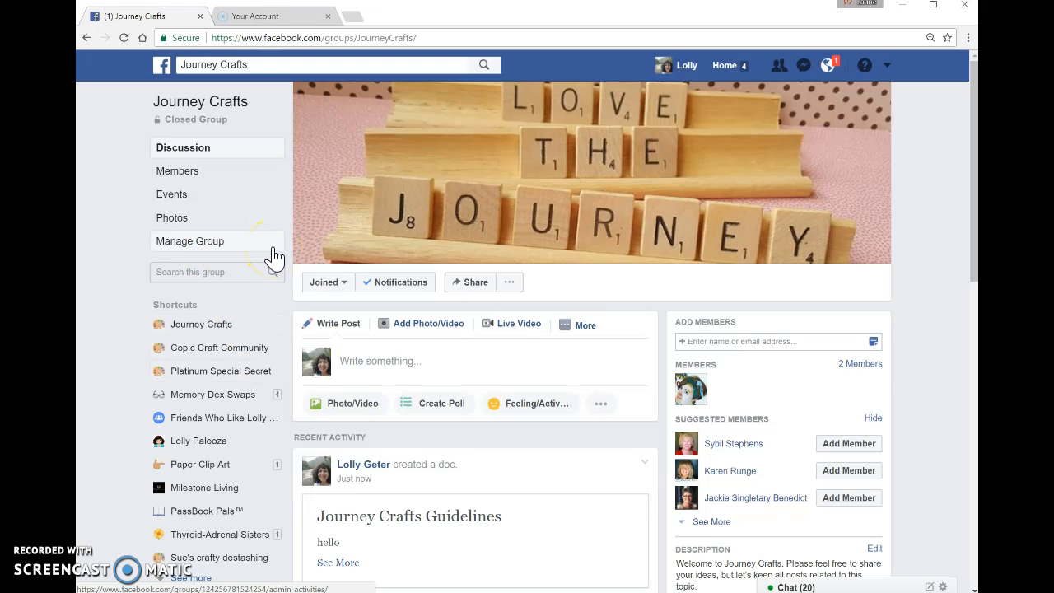
Check the guidelines post in the discussion feed, reload the page and show the group's files.
scroll(248, 400, down, 2)
scroll(395, 404, down, 1)
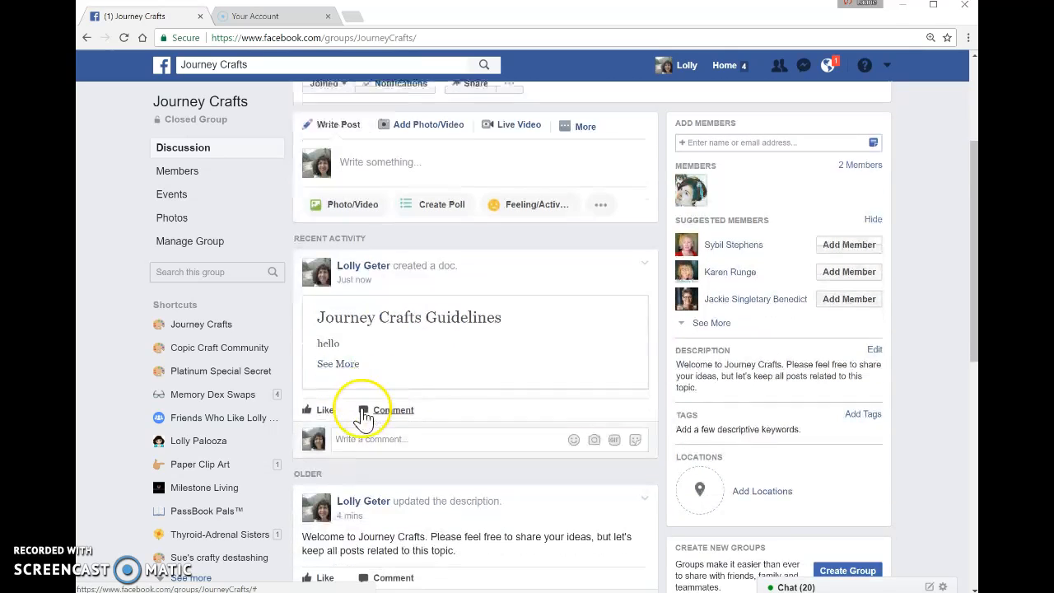
scroll(401, 337, up, 2)
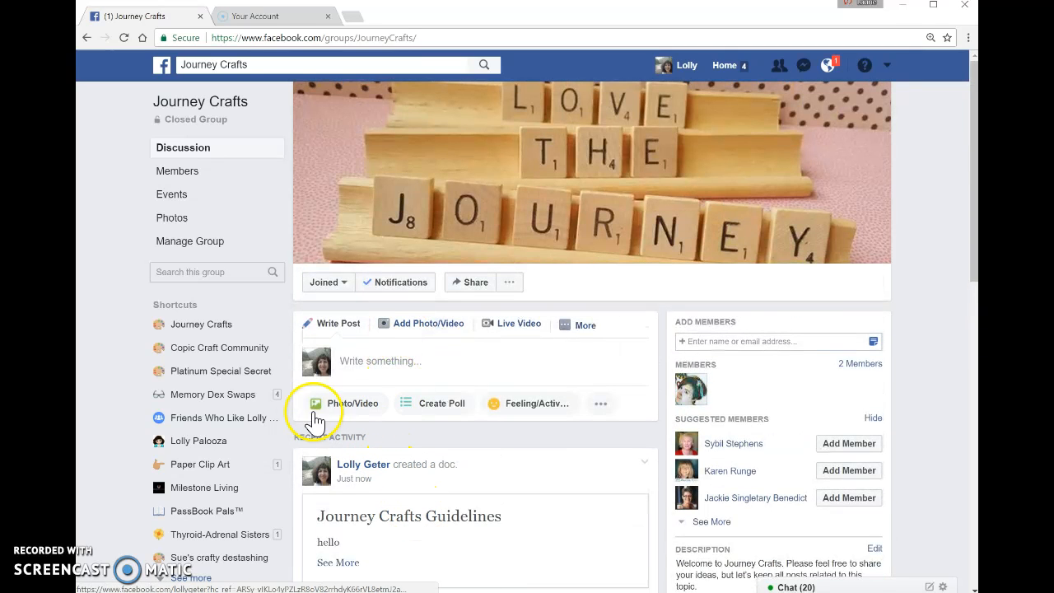
click(124, 38)
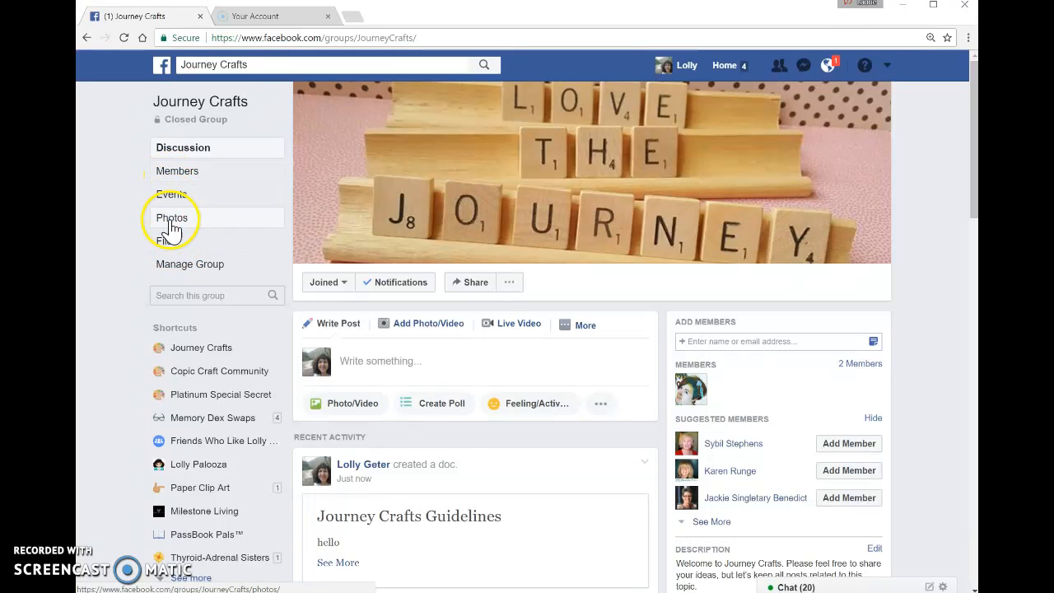
click(168, 243)
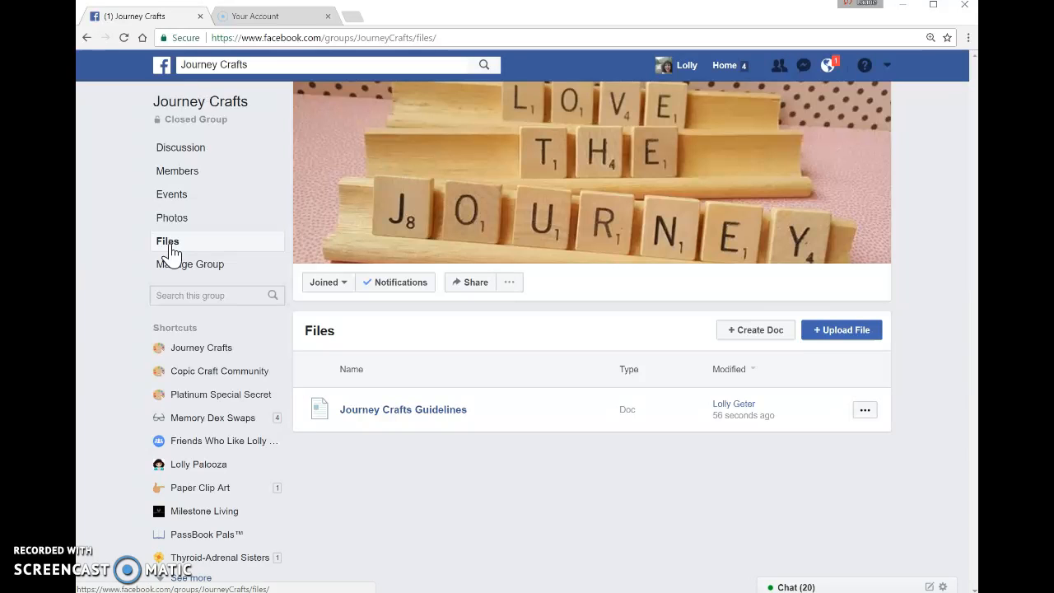
View the Journey Crafts Guidelines doc from the group's files and close it again.
click(767, 257)
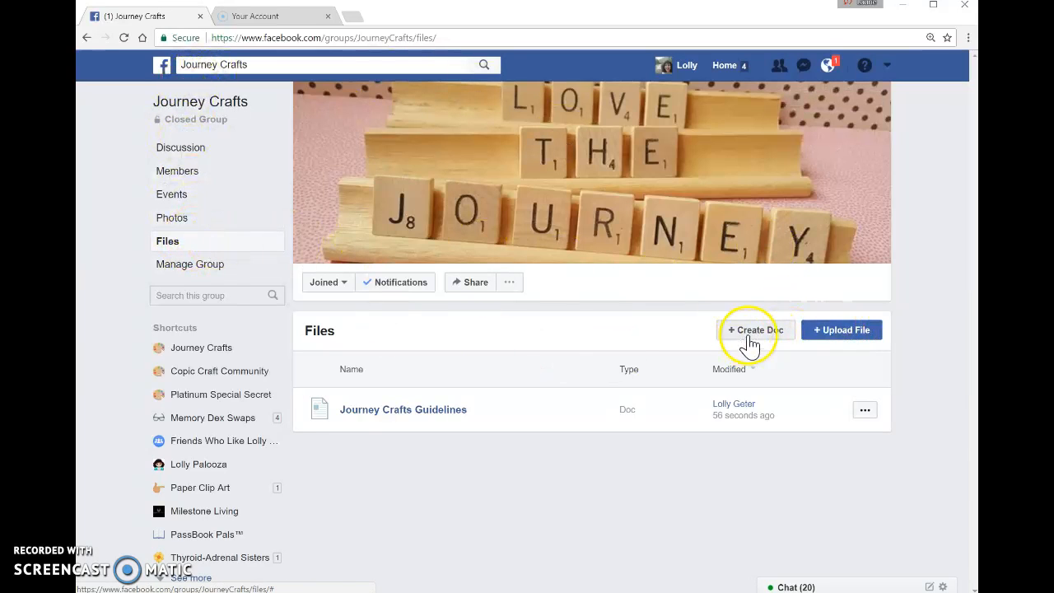
click(444, 418)
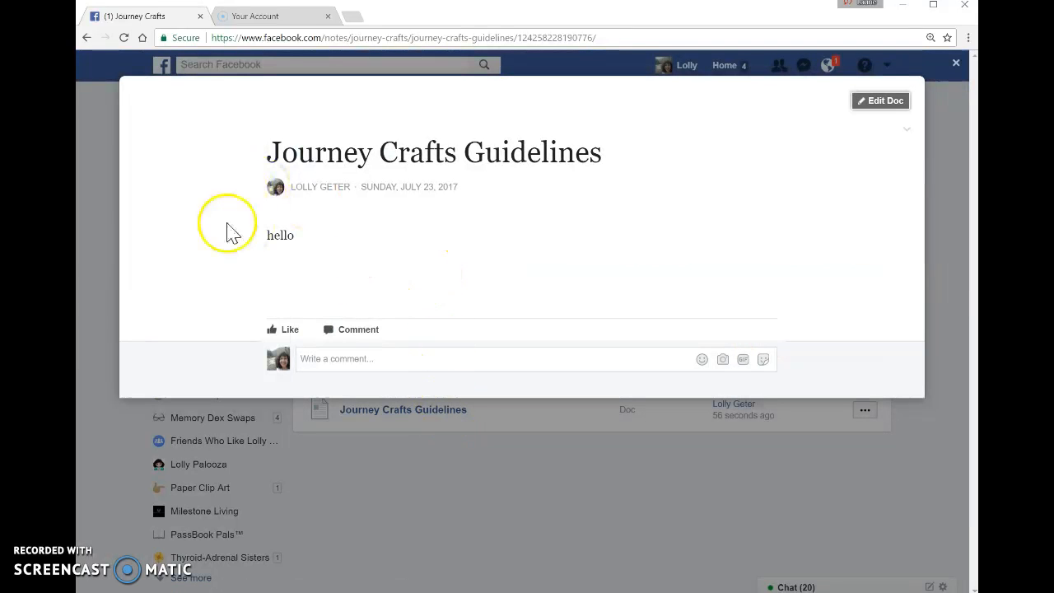
click(956, 66)
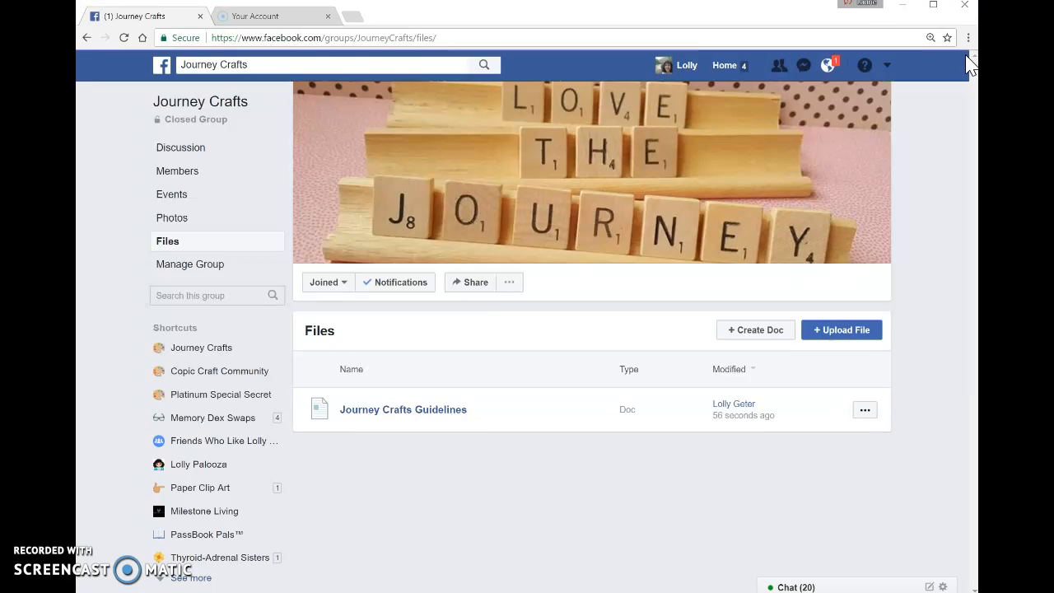
click(733, 66)
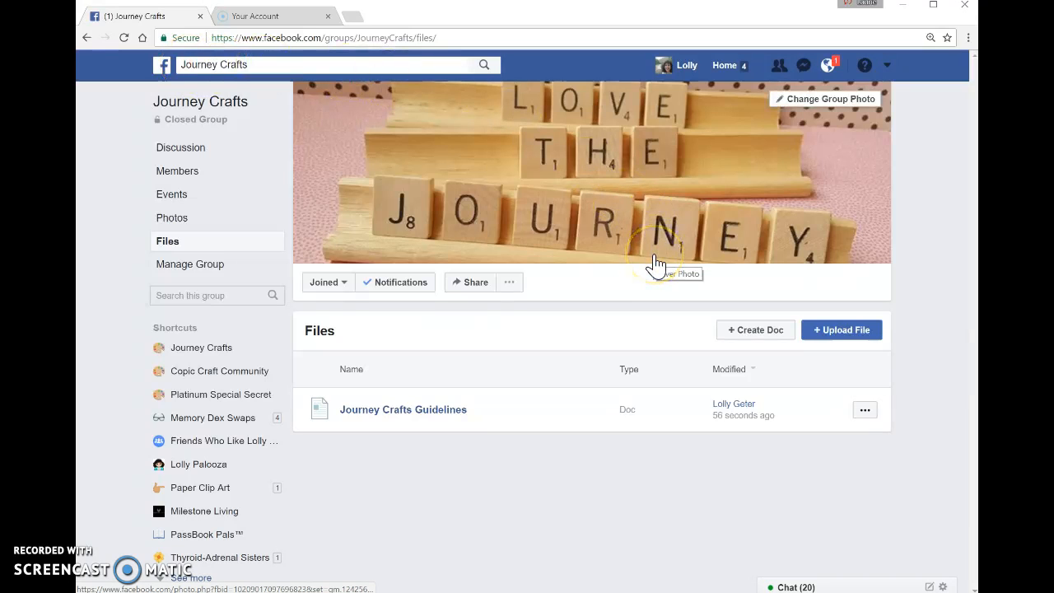
Reopen the Journey Crafts group from the home feed and remove the moderator from the group's members without blocking them.
click(728, 69)
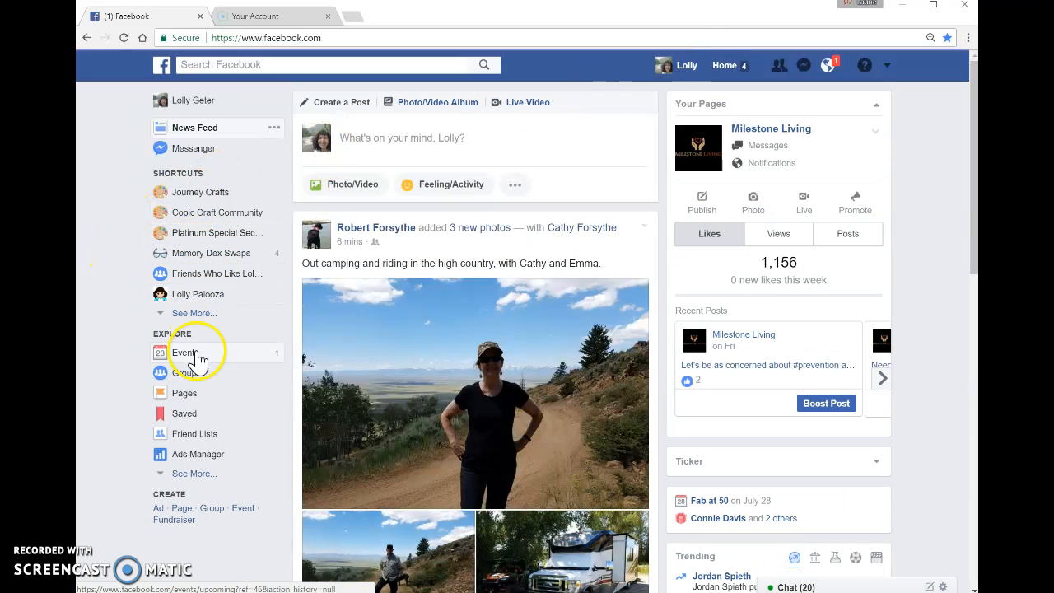
click(201, 192)
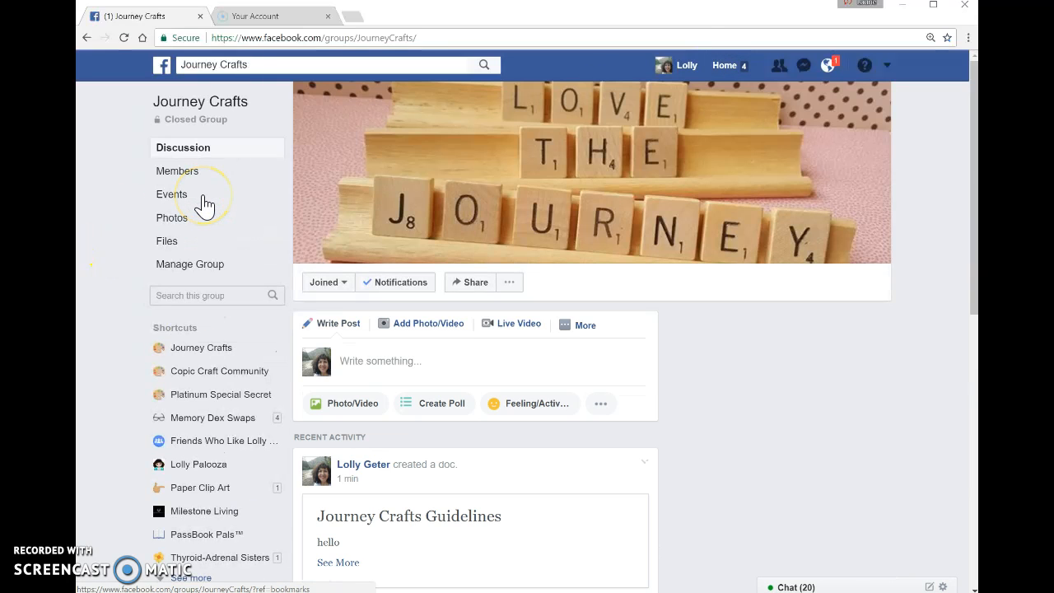
click(196, 173)
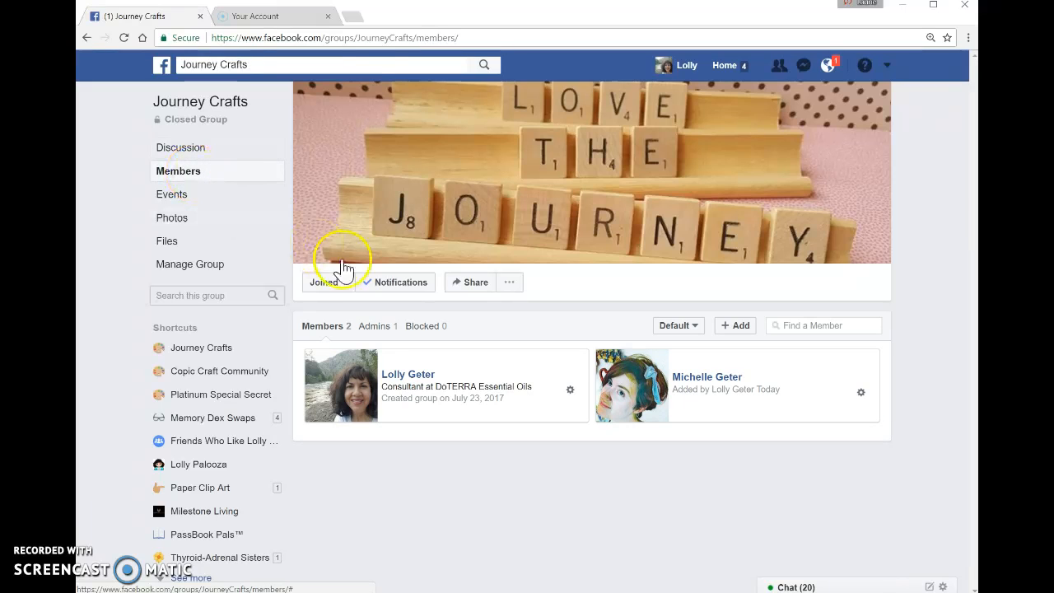
click(861, 393)
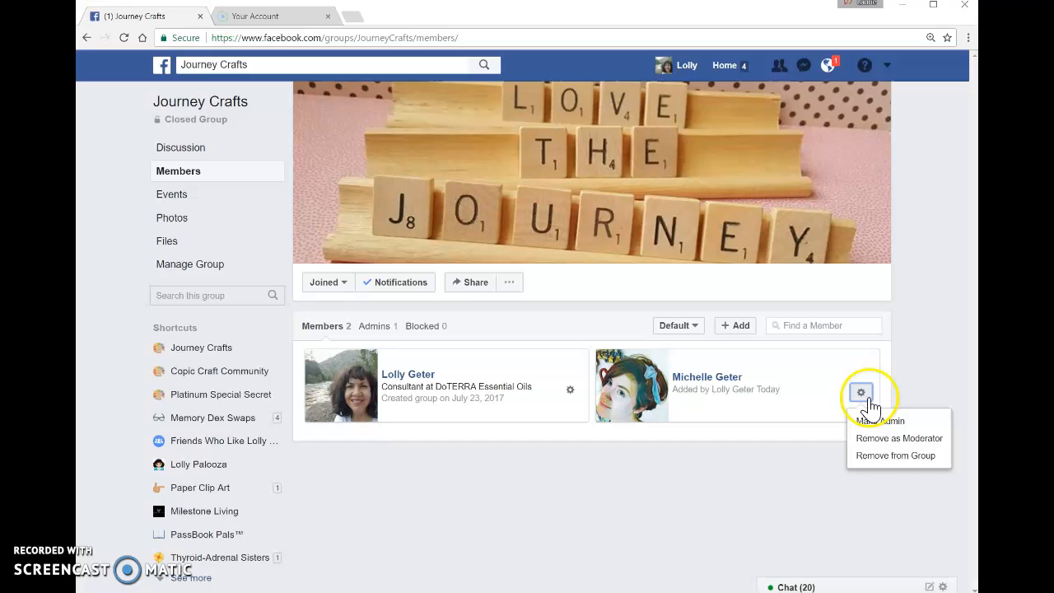
click(892, 460)
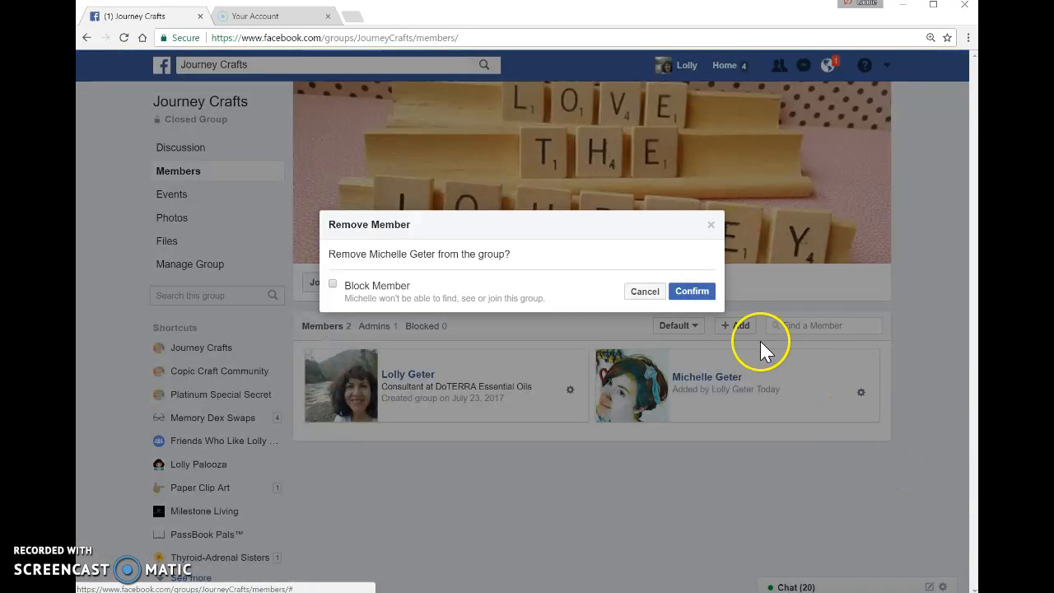
click(698, 291)
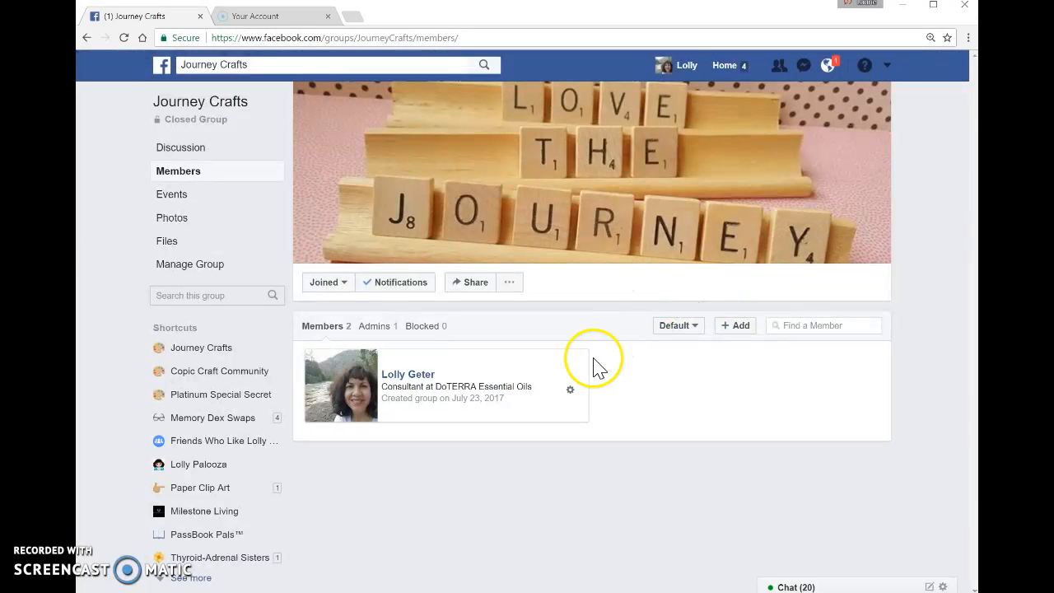
Leave the Journey Crafts group with the admin's own account, the only one remaining in the member list.
click(569, 389)
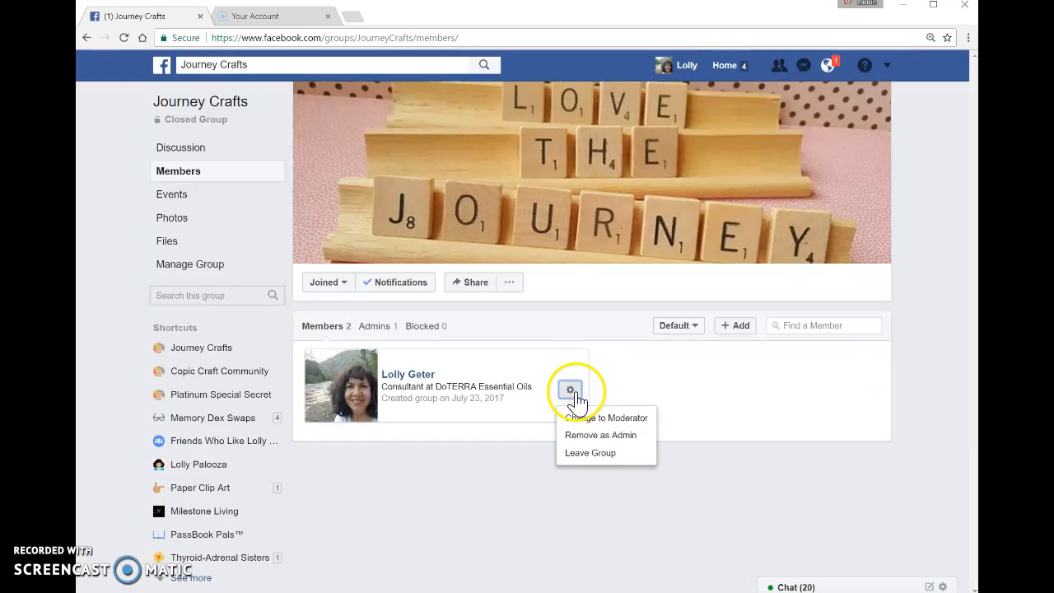
click(591, 453)
click(672, 302)
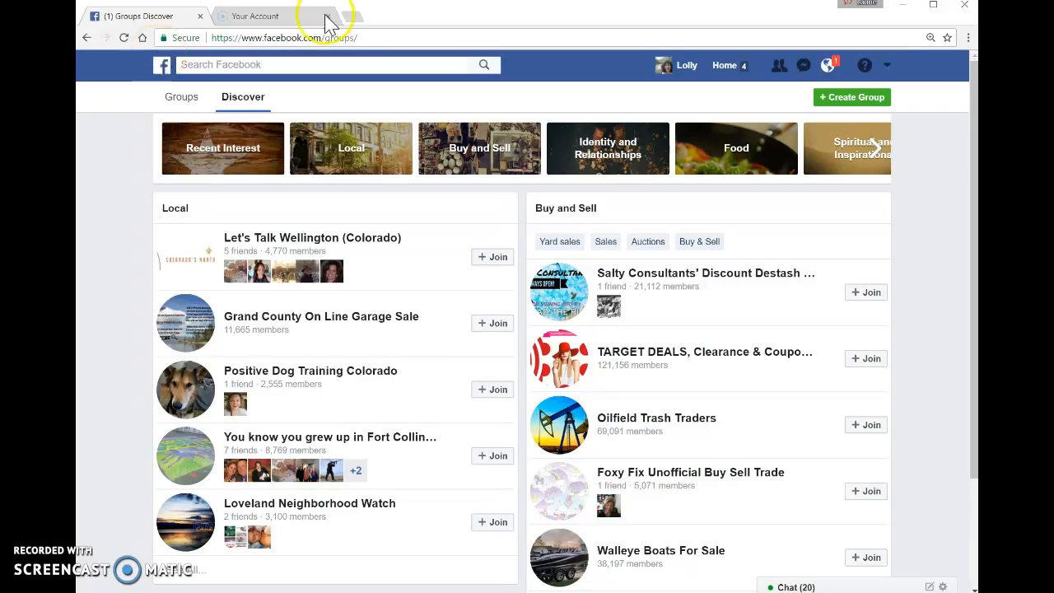
Return to the home feed, show the account's own profile page and highlight its web address.
click(737, 70)
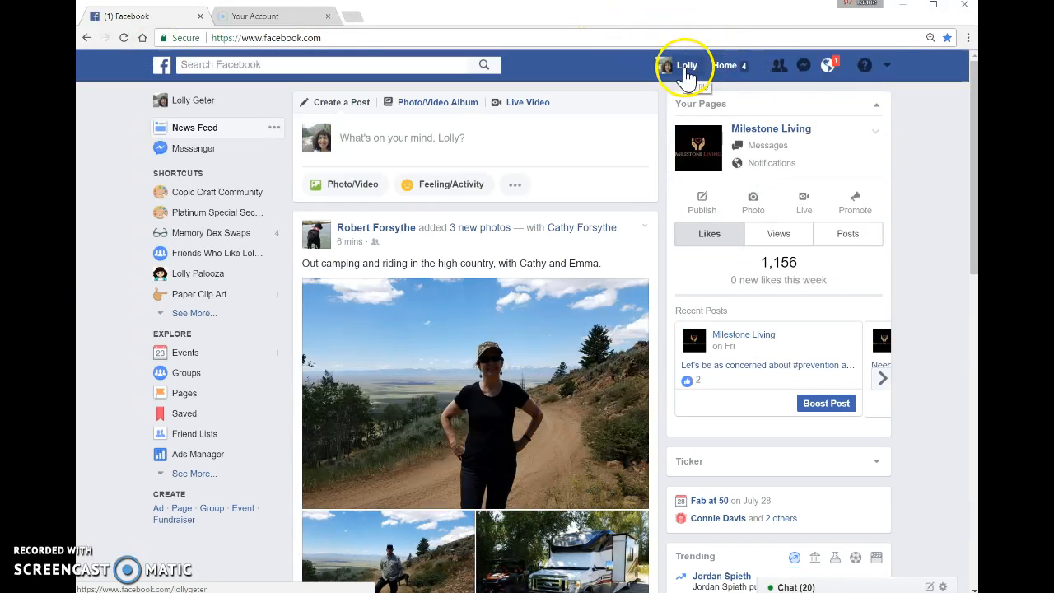
click(685, 73)
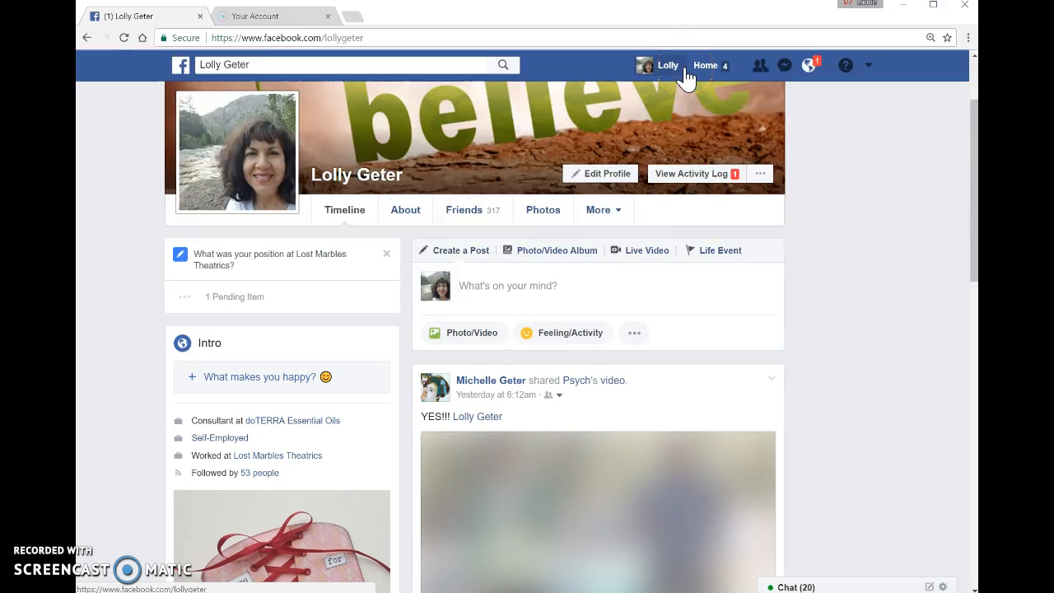
scroll(686, 79, up, 2)
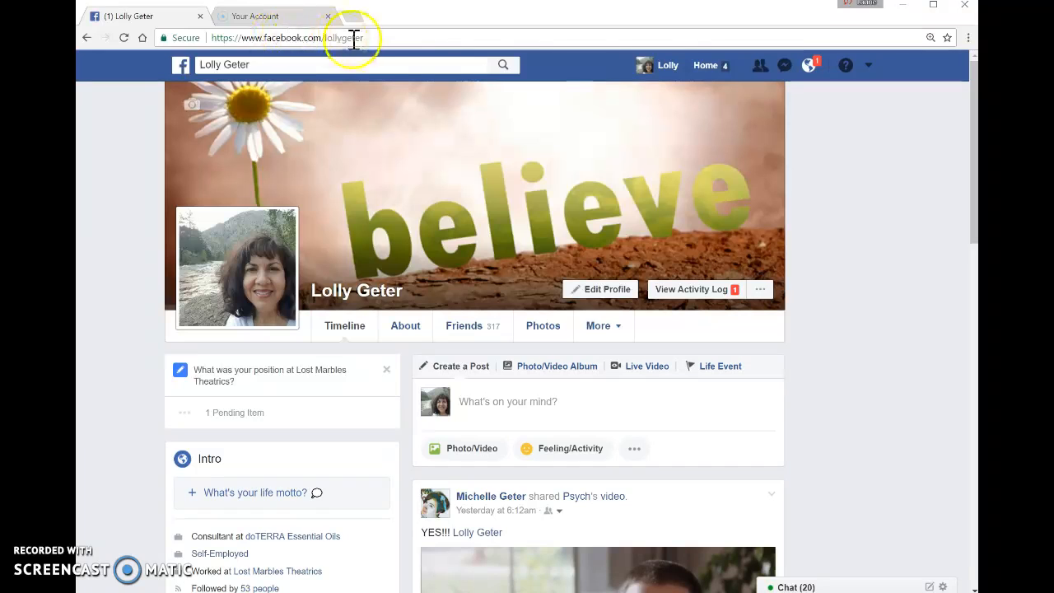
drag(405, 37, 209, 38)
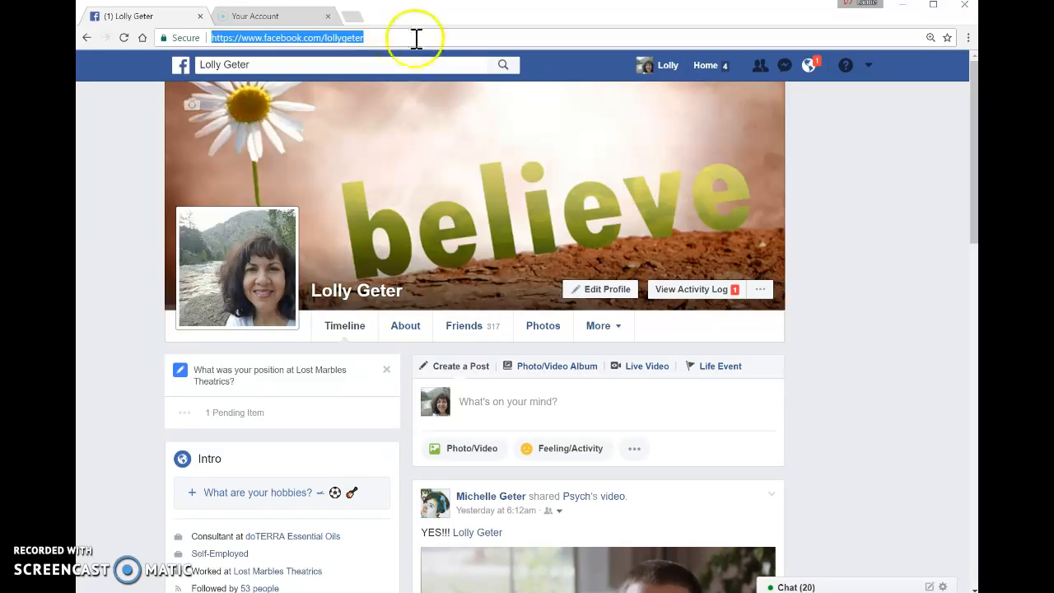
drag(379, 38, 266, 38)
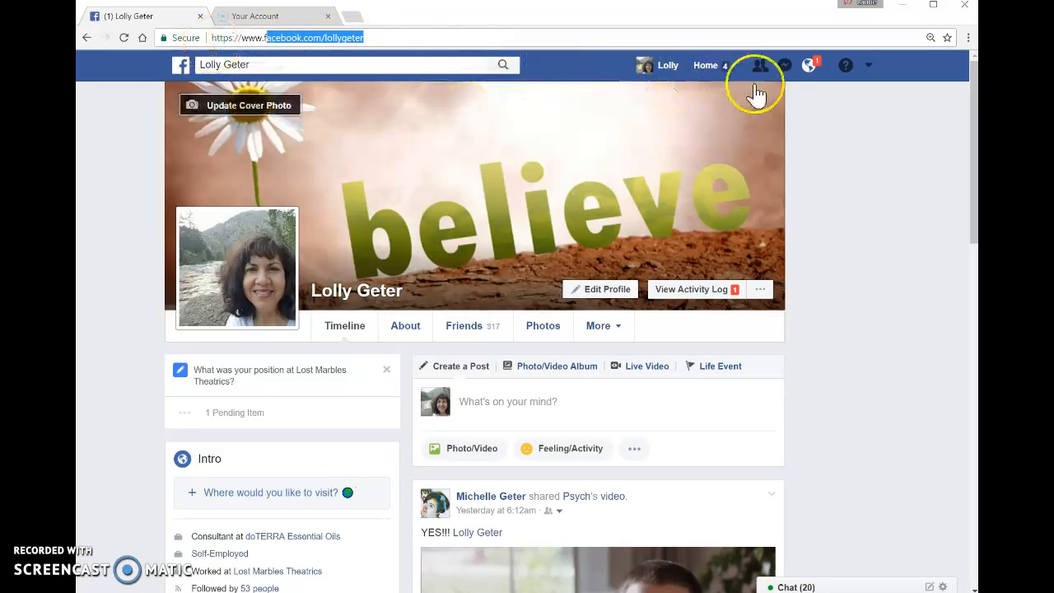